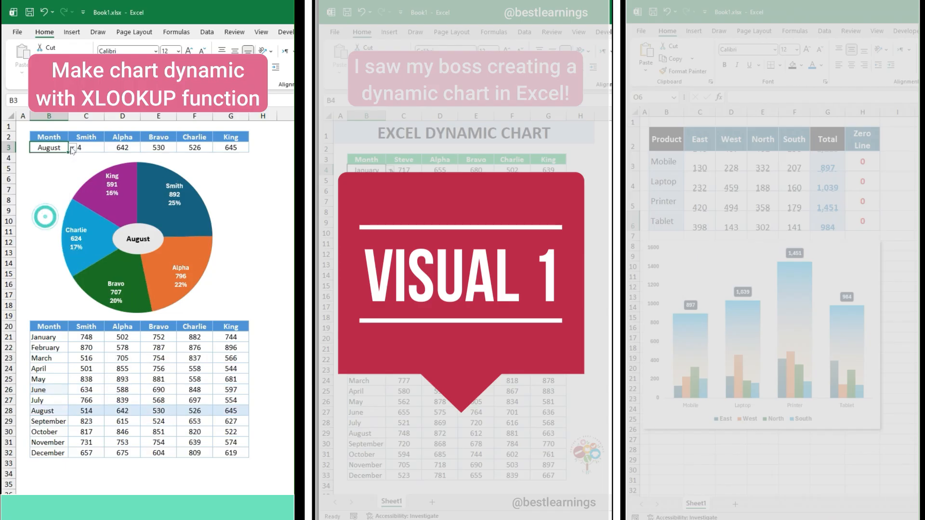
Test the finished dynamic pie chart by choosing October and November as the month in B3
click(73, 148)
click(43, 234)
click(72, 147)
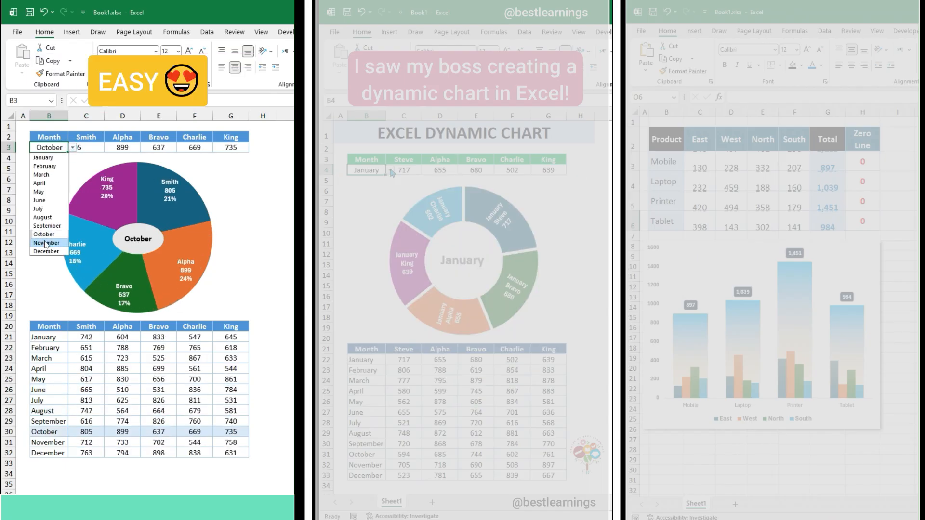
click(42, 242)
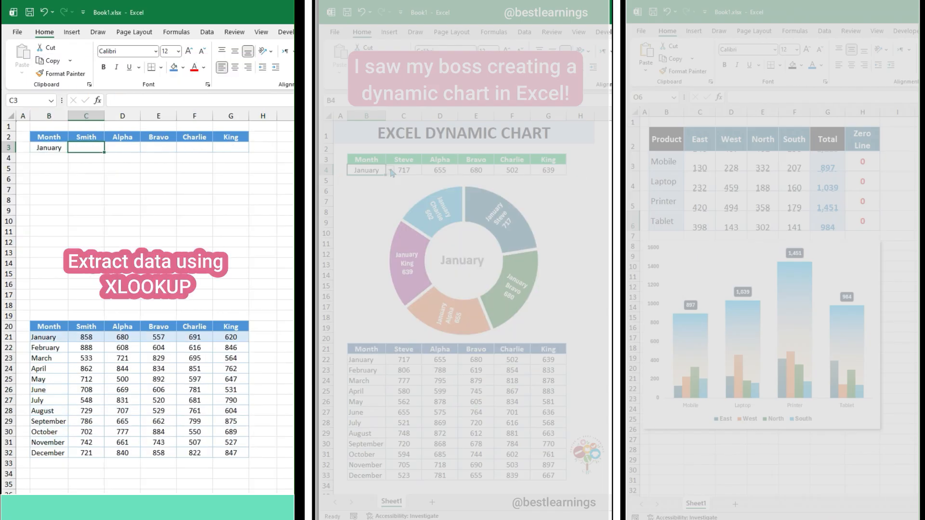
Enter =XLOOKUP(B3,B21:B32,C21:G32) in C3 to pull the selected month's values
text(=XLOOKUP)
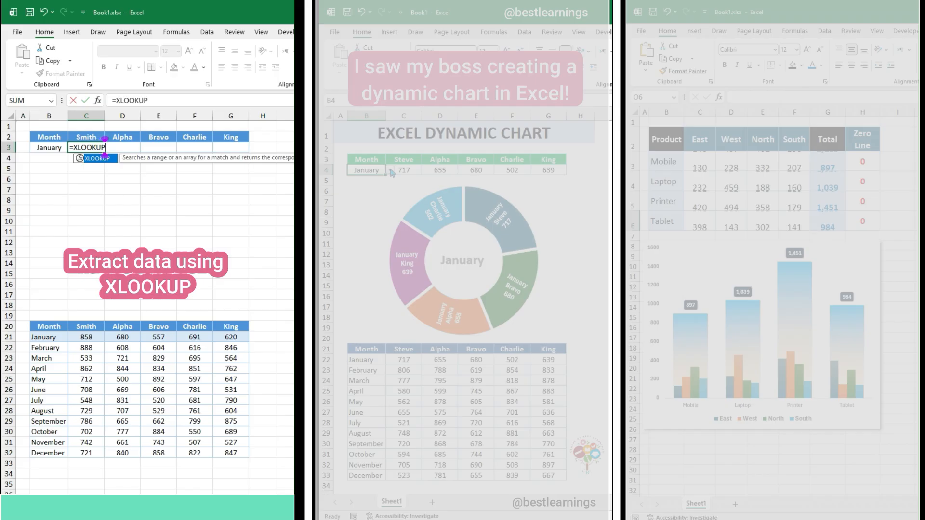
text(()
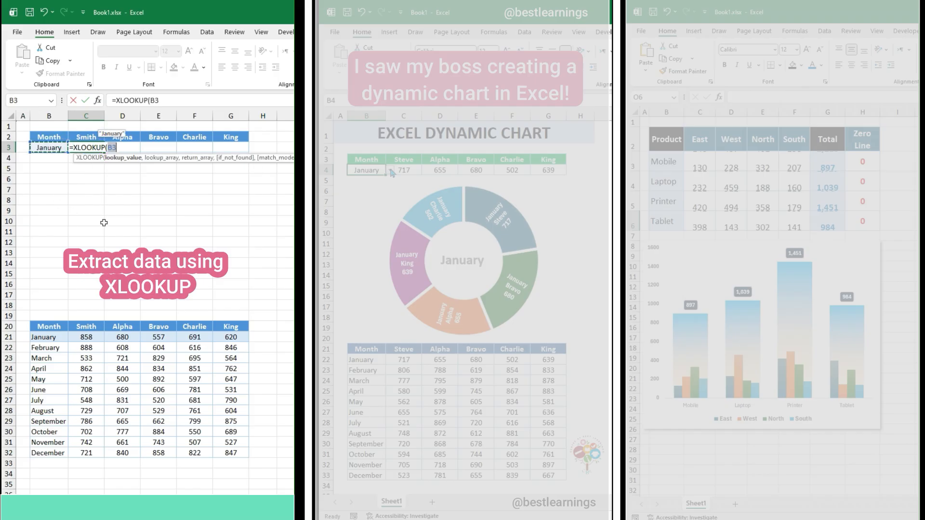
drag(57, 337, 59, 455)
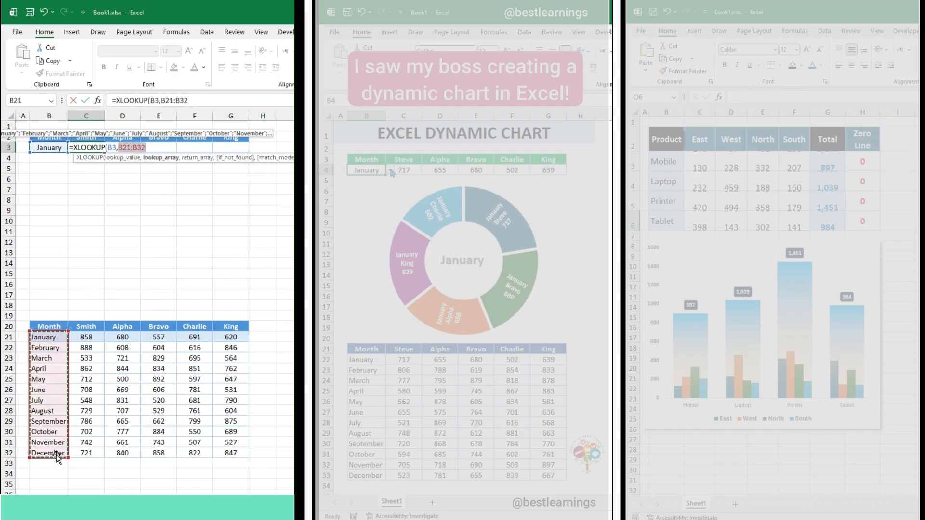
text(,)
drag(87, 340, 230, 453)
text())
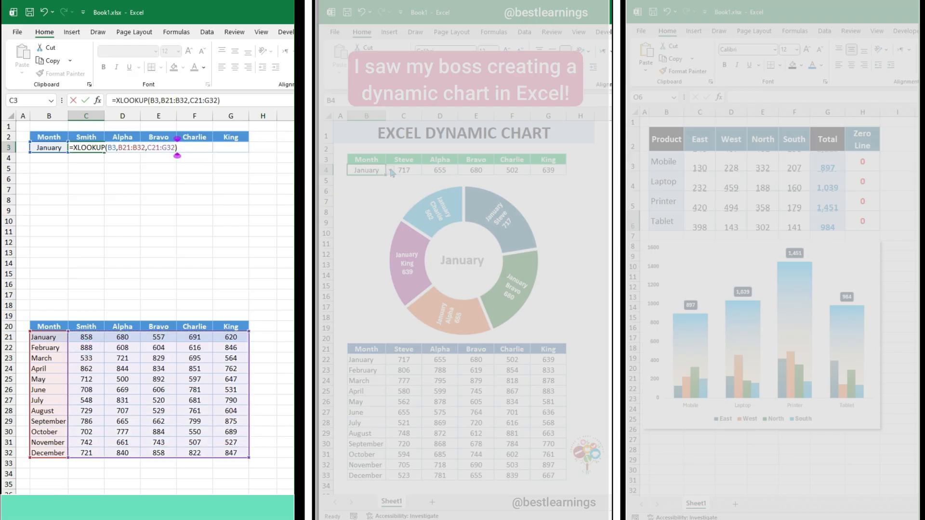
key(Tab)
Insert a 2-D pie chart from the month header and lookup row in B2:G3
drag(48, 137, 232, 148)
click(72, 32)
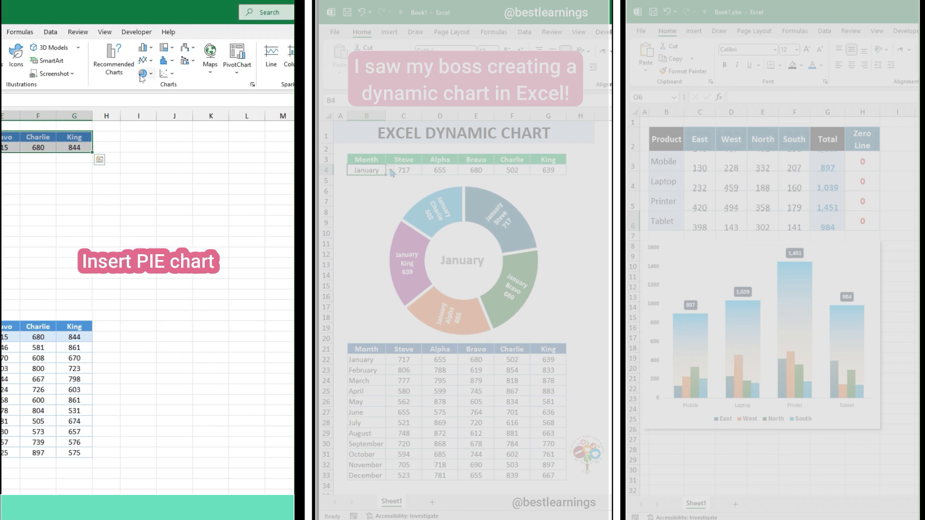
click(83, 73)
click(90, 108)
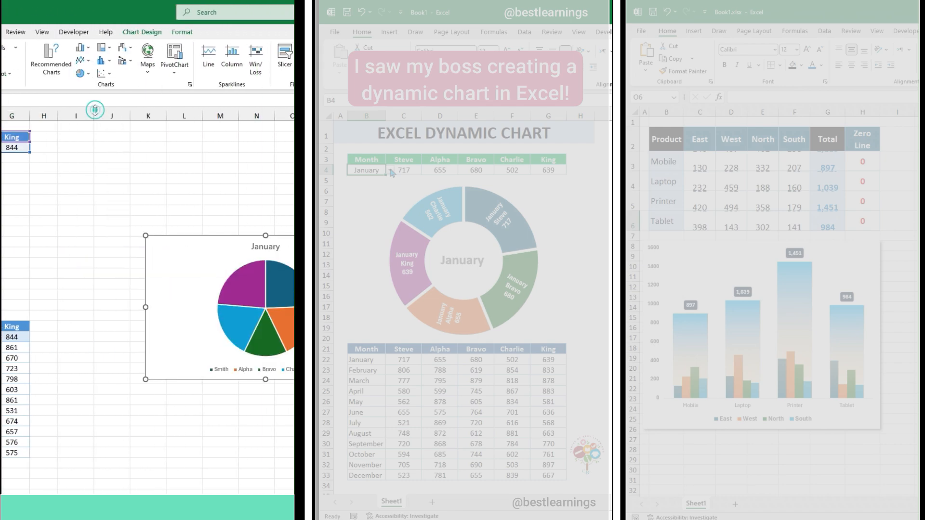
Remove the pie chart's title and legend and add data labels to its slices
click(206, 242)
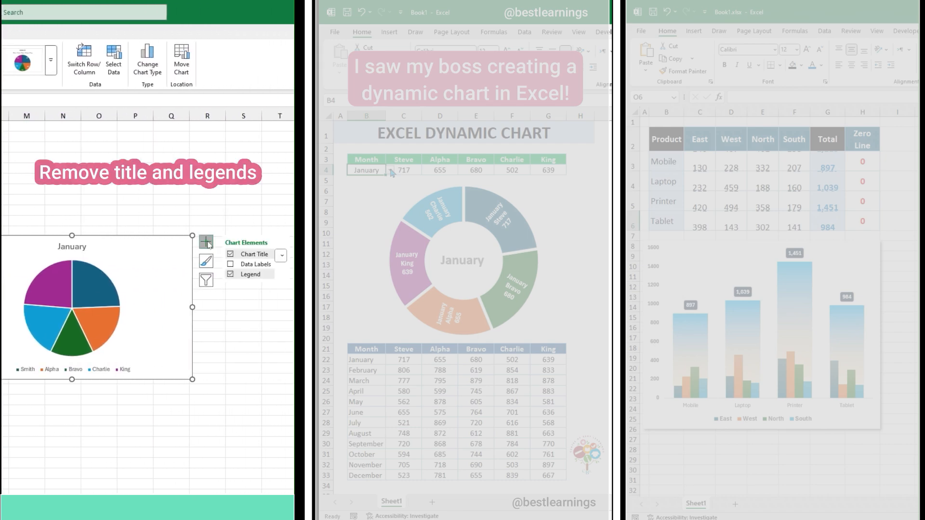
click(231, 255)
click(230, 275)
right_click(81, 264)
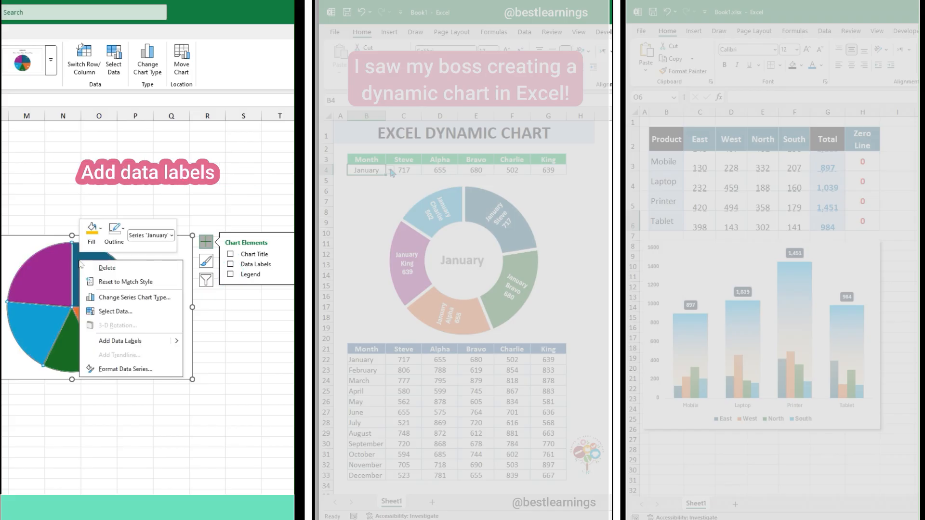
click(115, 341)
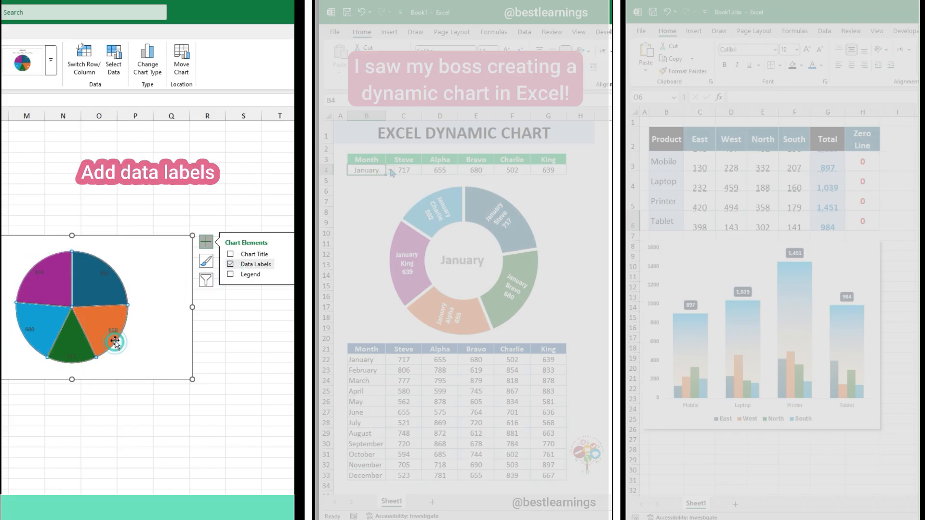
Move the chart higher on the sheet and set the pie slices' border to No line
right_click(90, 288)
click(129, 397)
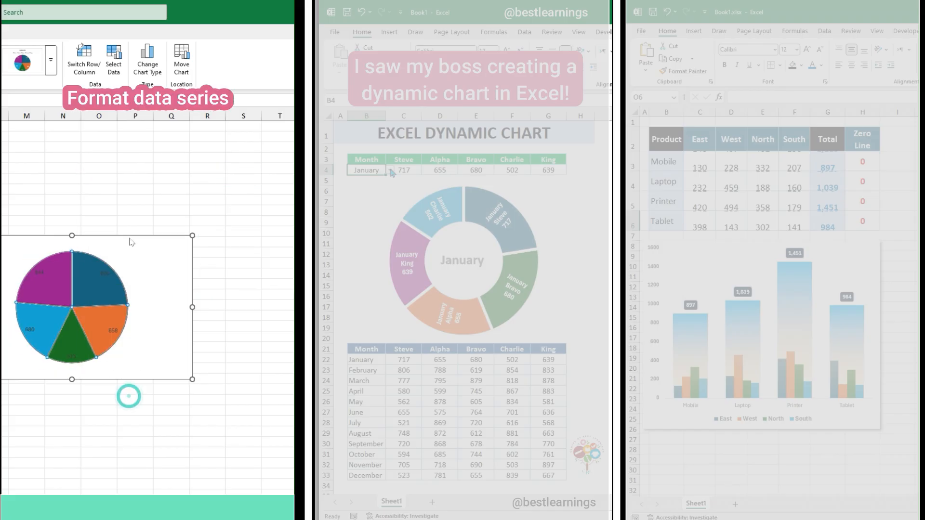
drag(134, 236, 124, 168)
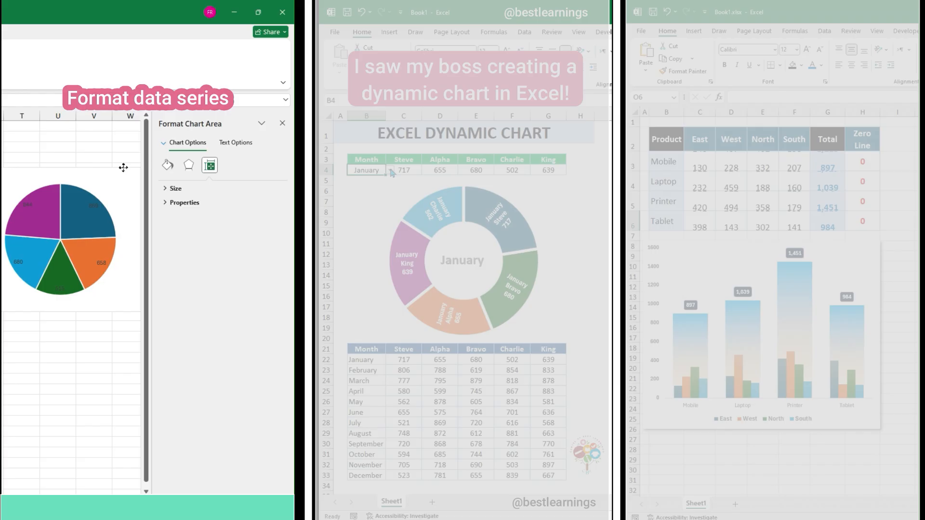
click(101, 232)
click(168, 166)
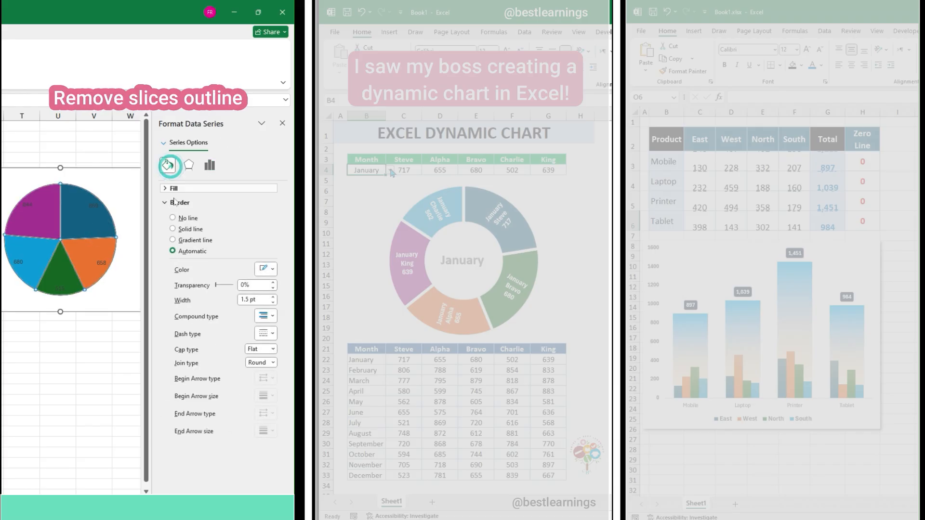
click(172, 218)
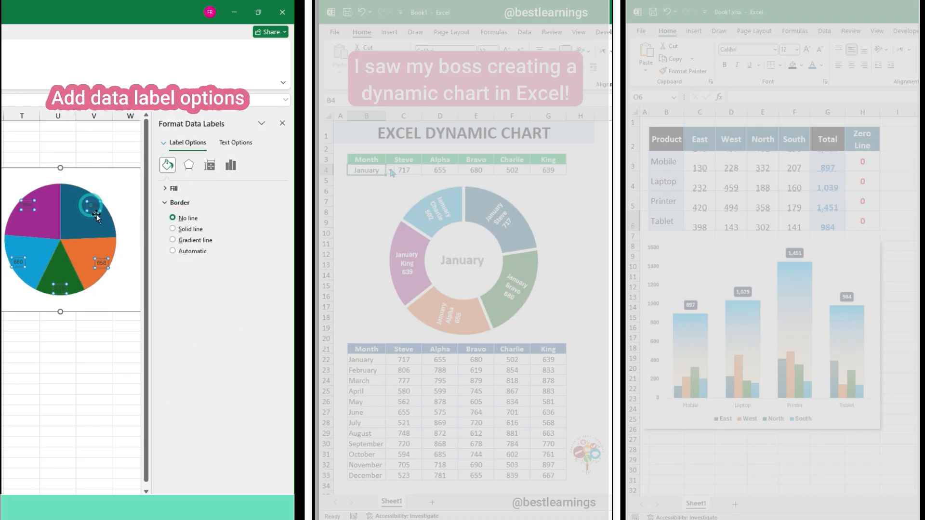
Add the category name and percentage to the data labels and separate the label parts with (New Line)
click(231, 166)
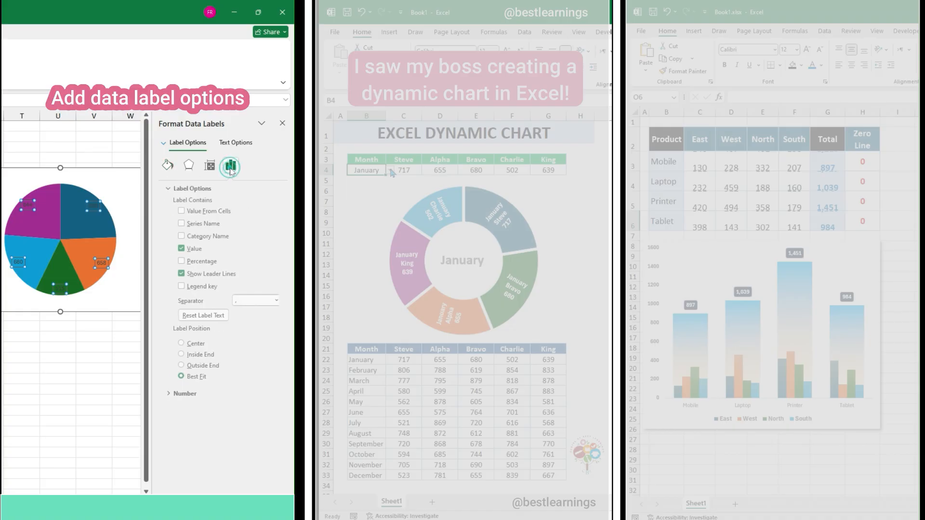
click(178, 236)
click(178, 263)
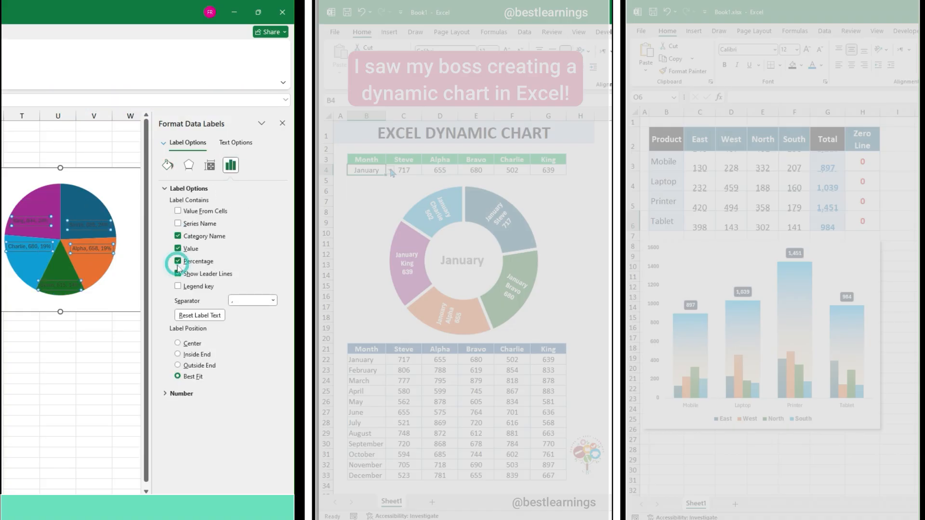
click(273, 302)
click(244, 341)
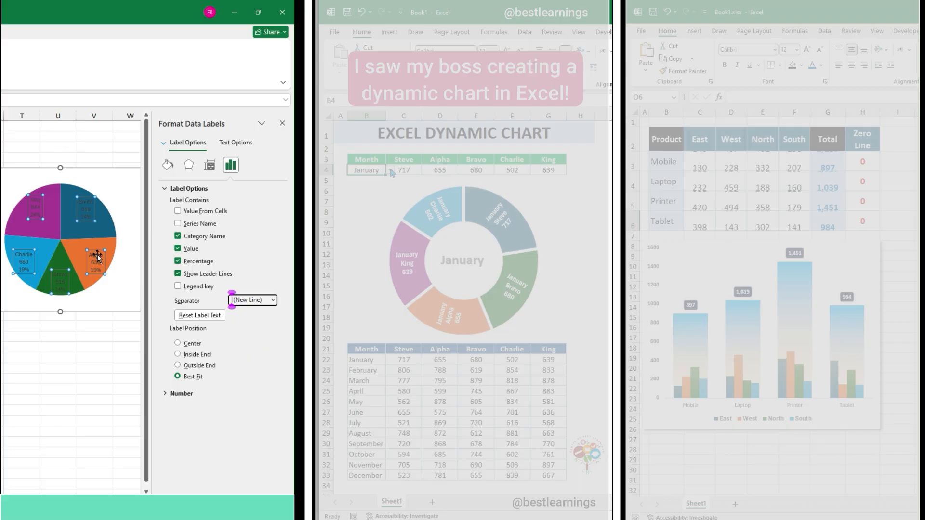
Place the chart between the two tables, extend it down to row 19, and enlarge the pie to fill it
drag(88, 168, 163, 156)
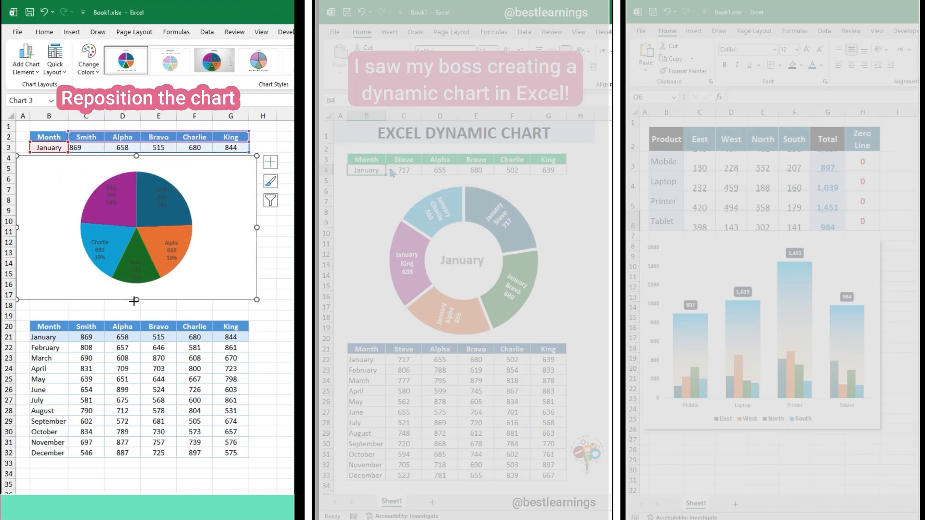
drag(134, 301, 134, 319)
click(80, 178)
drag(73, 173, 61, 162)
drag(202, 302, 213, 313)
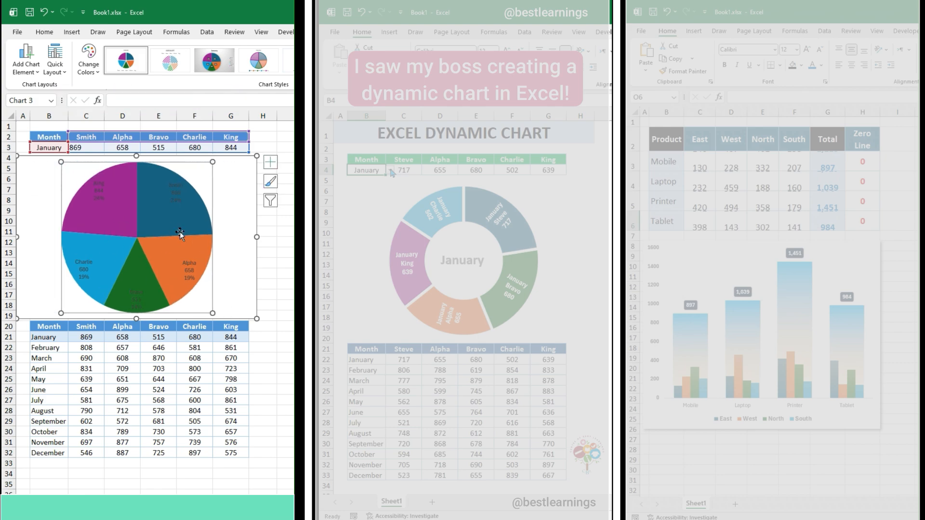
Format the pie's data labels as bold white text at size 10.5
click(99, 191)
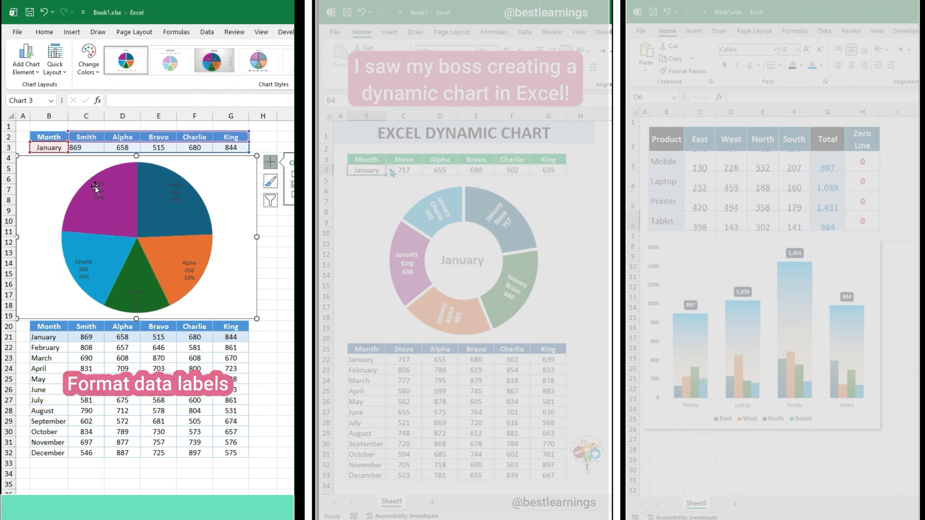
click(45, 31)
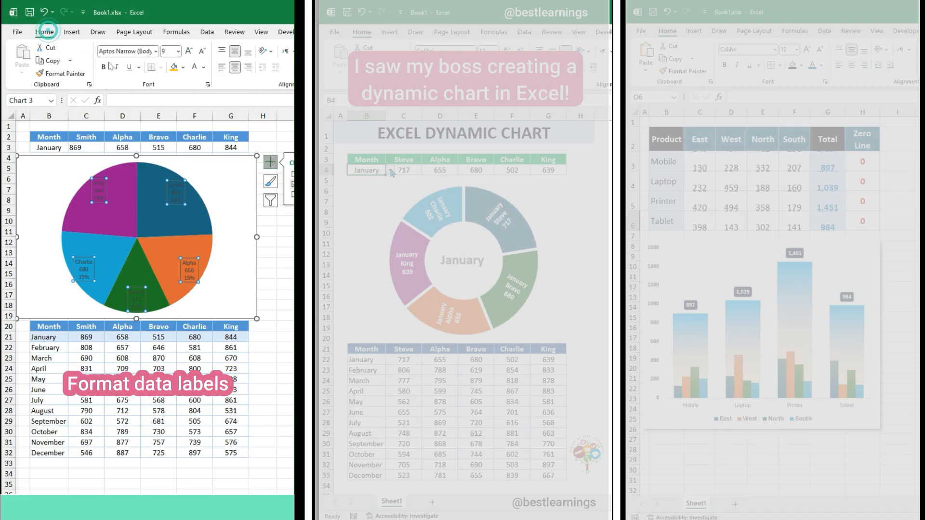
click(195, 68)
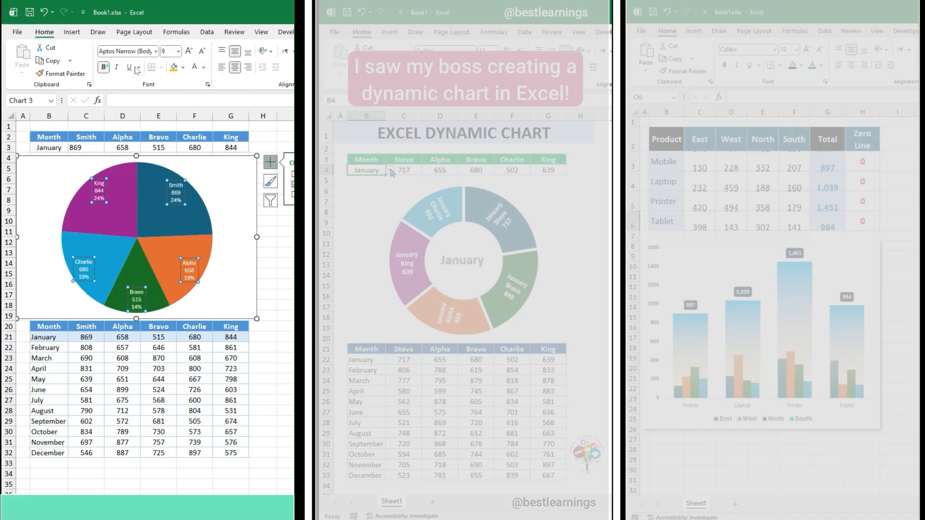
click(189, 51)
click(188, 51)
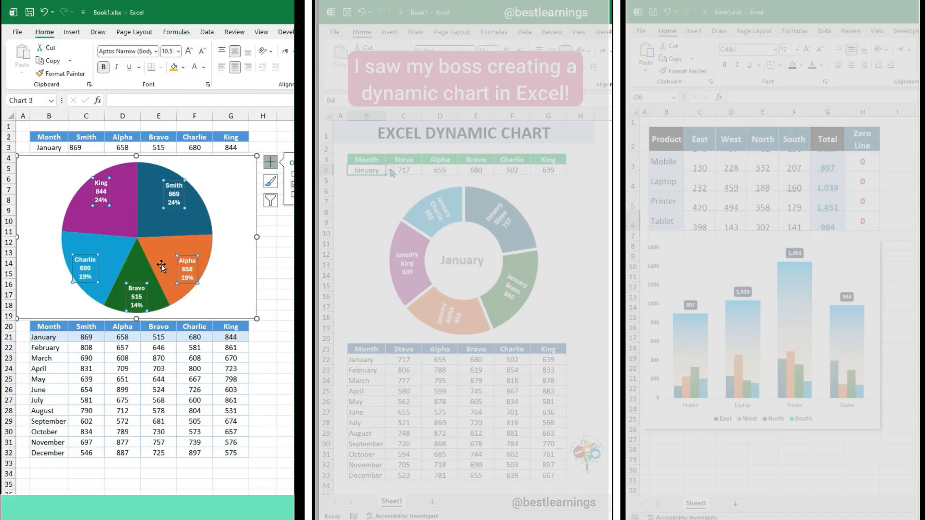
Remove the outline of the chart area
right_click(57, 158)
click(80, 139)
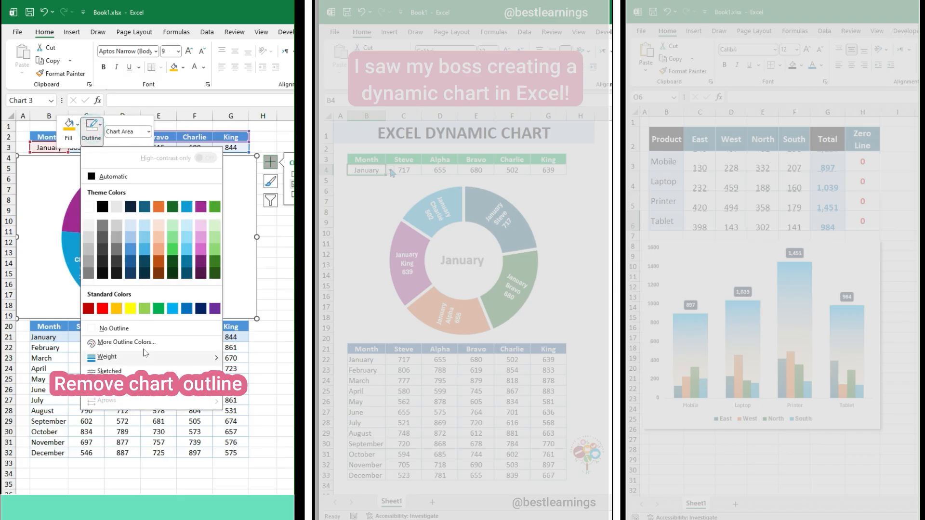
click(123, 327)
key(Escape)
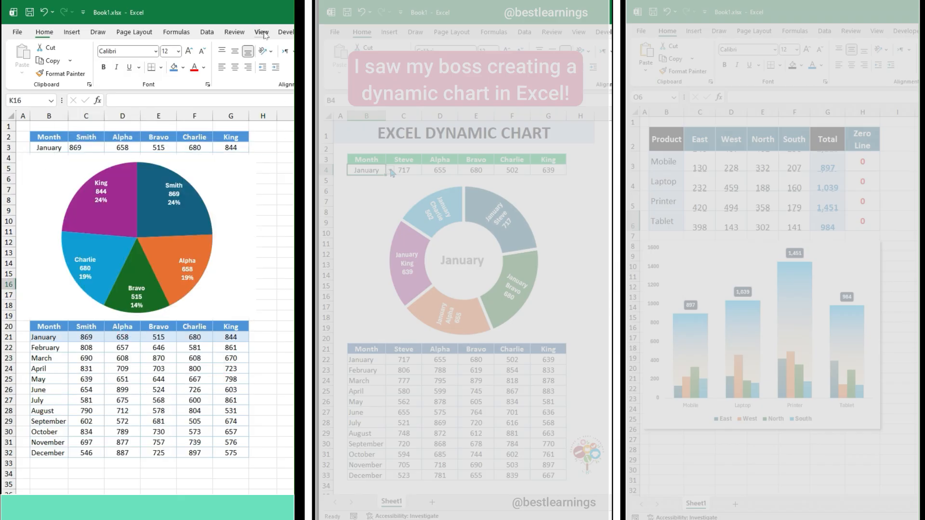
Hide the worksheet's gridlines
click(261, 31)
click(126, 60)
click(61, 149)
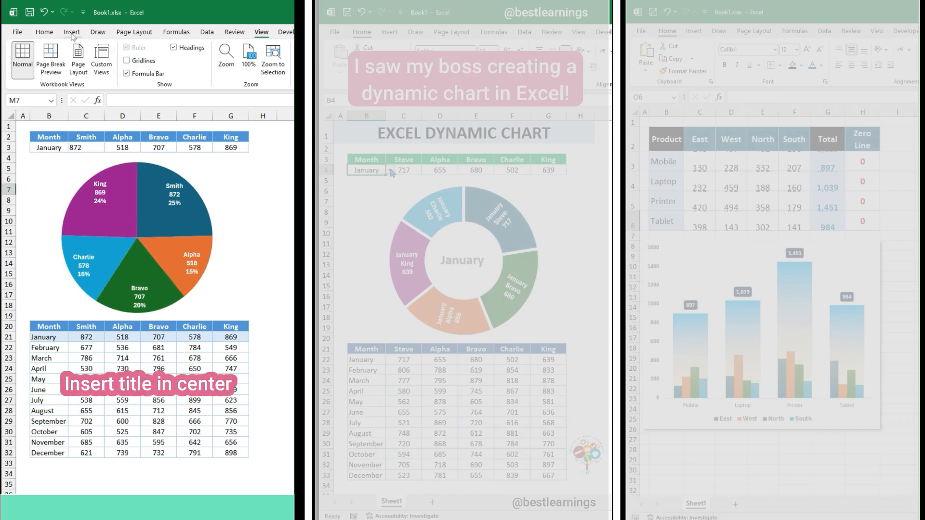
Draw a small oval shape over the center of the pie
click(72, 33)
click(155, 74)
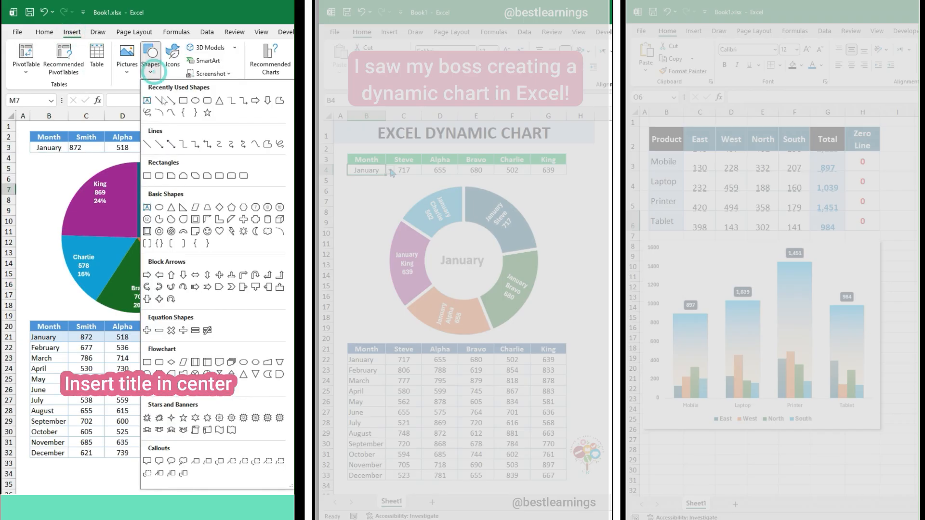
click(195, 103)
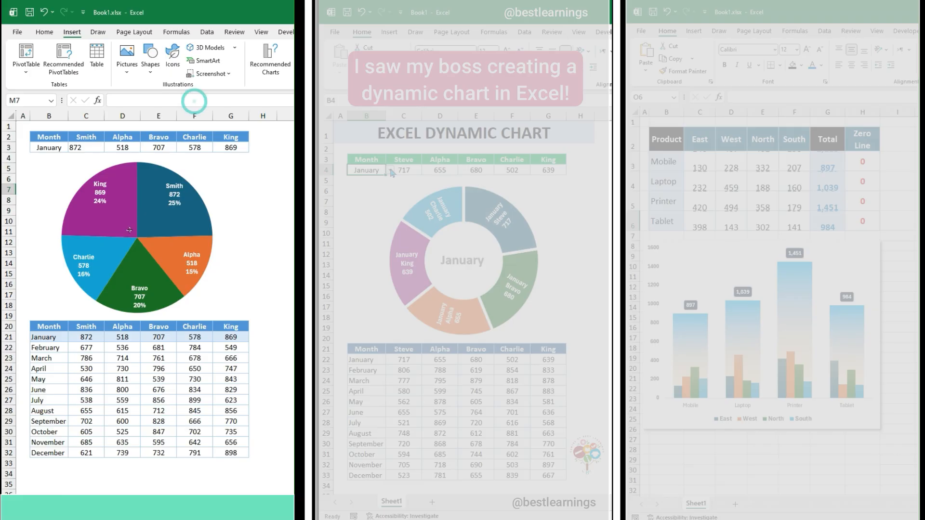
drag(118, 221, 151, 228)
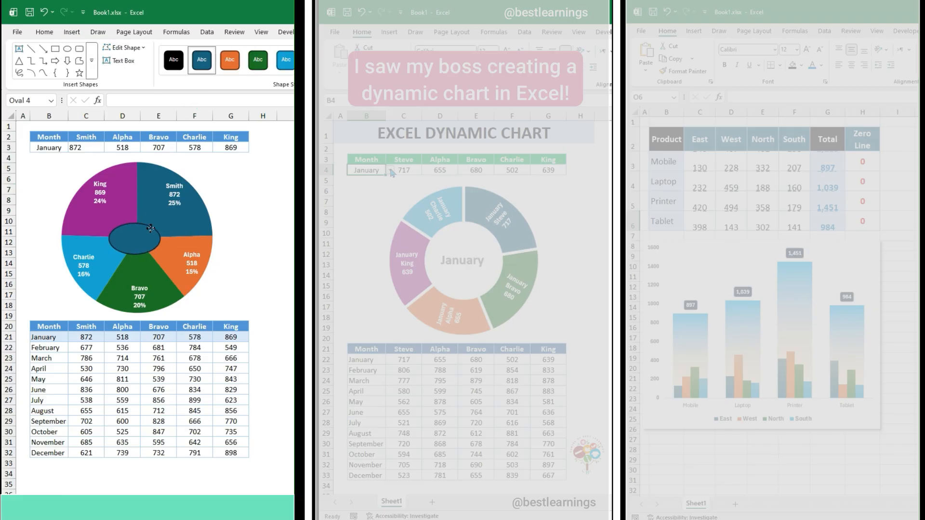
Fill the center oval with the light gray theme color and remove its outline
right_click(128, 224)
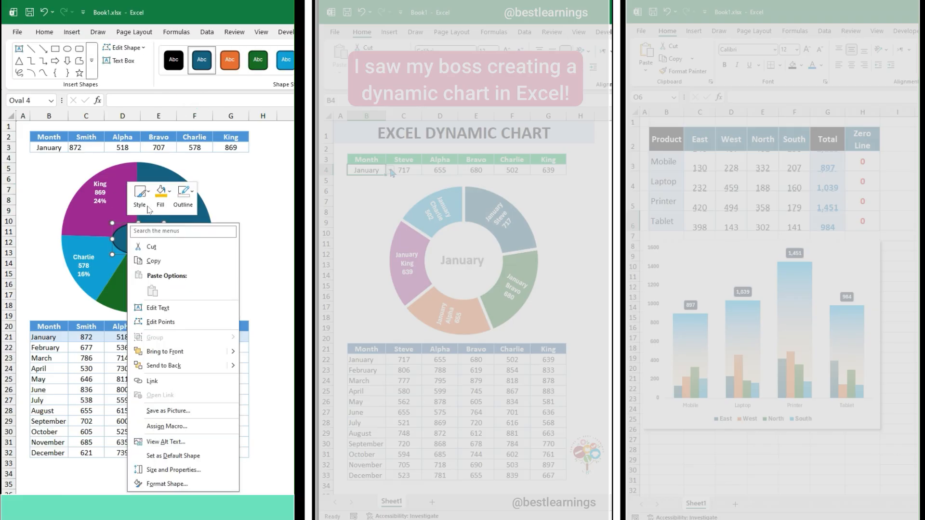
click(163, 197)
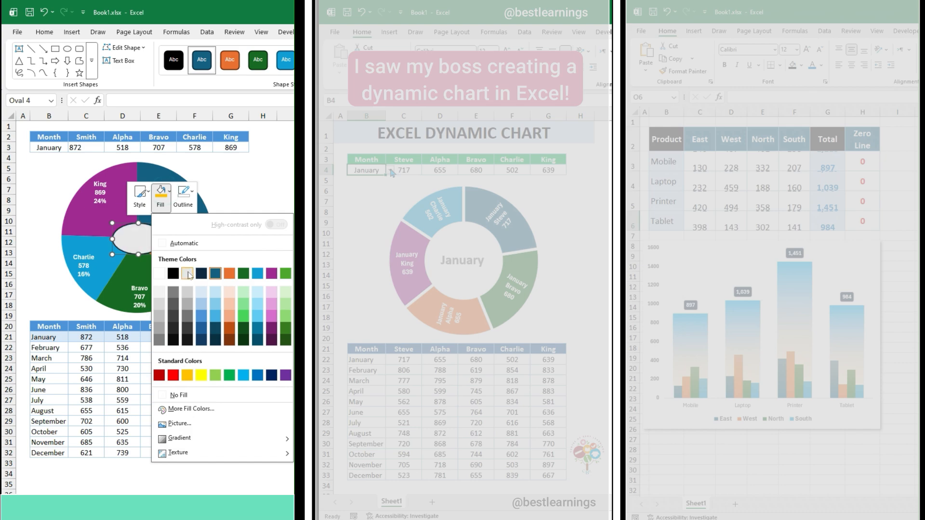
click(188, 273)
click(184, 198)
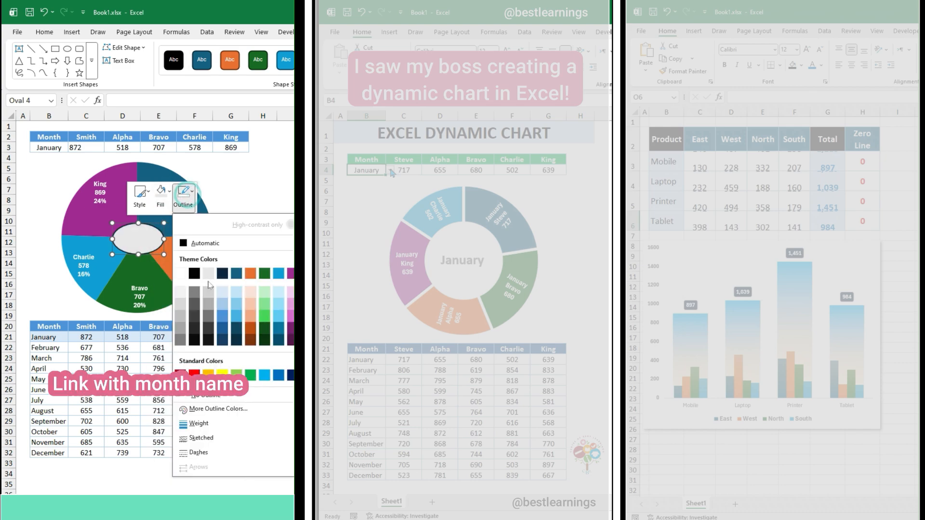
click(207, 397)
Link the center oval's text to cell $B$3 and format the month name centered and bold
text(=$B$3)
key(Return)
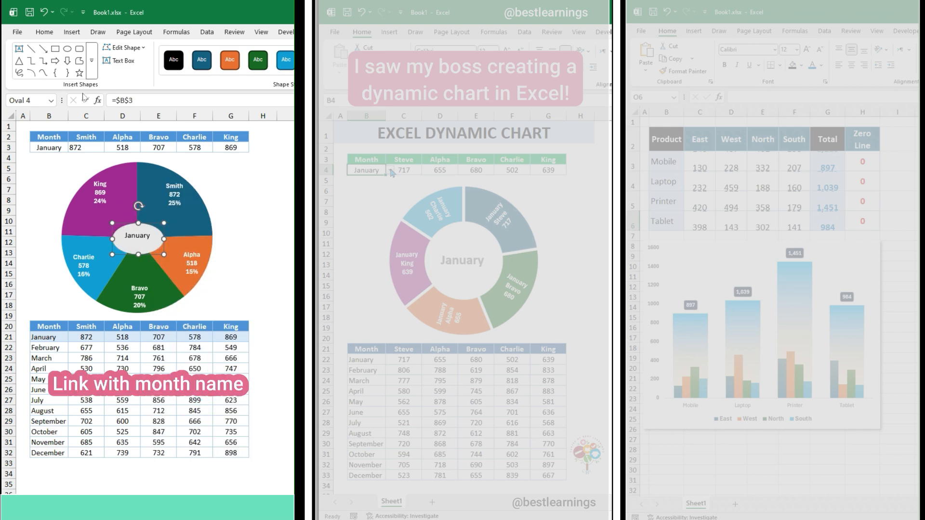
click(48, 32)
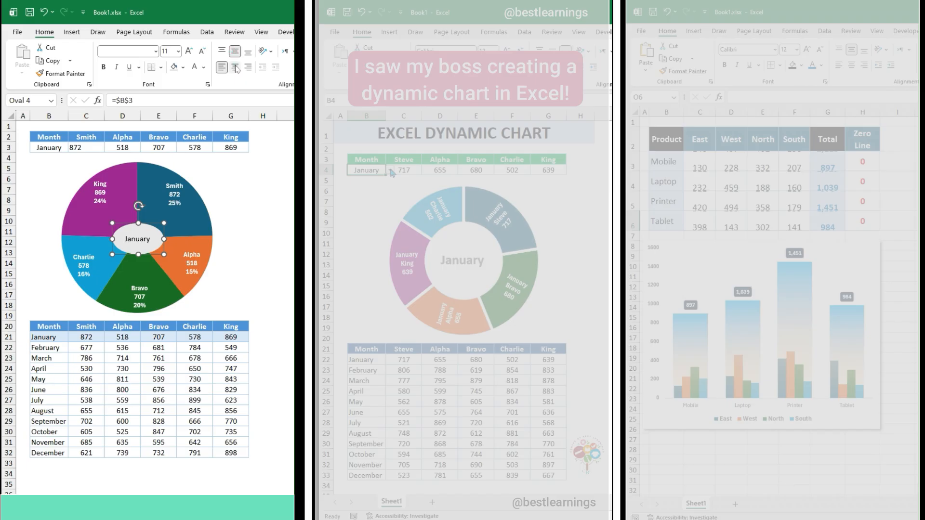
click(235, 67)
click(130, 226)
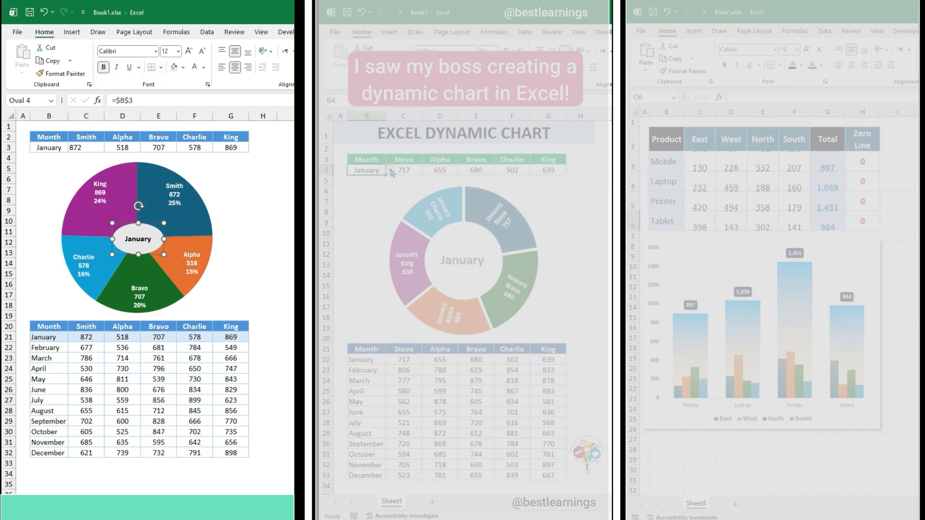
click(403, 232)
Test the dynamic pie chart by switching the month in cell B3 to February, May, July and finally October
click(53, 147)
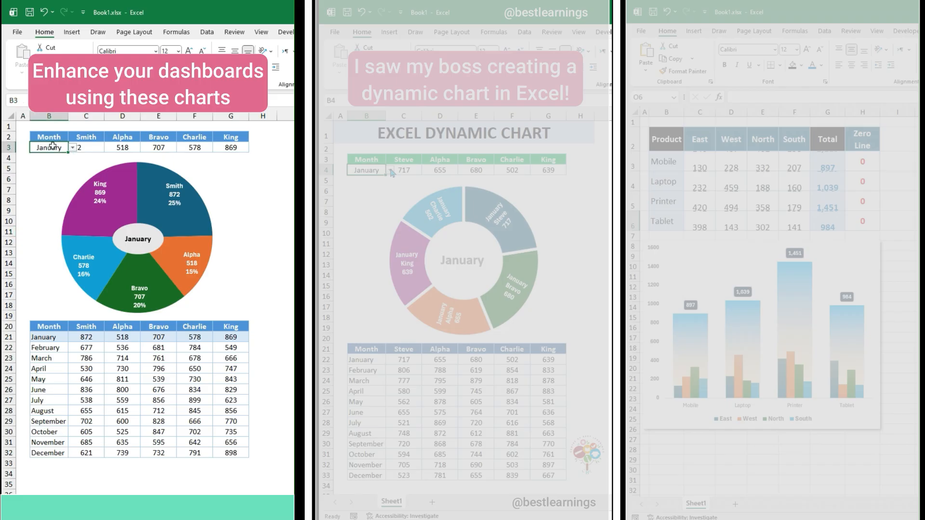
click(73, 148)
click(50, 166)
click(73, 148)
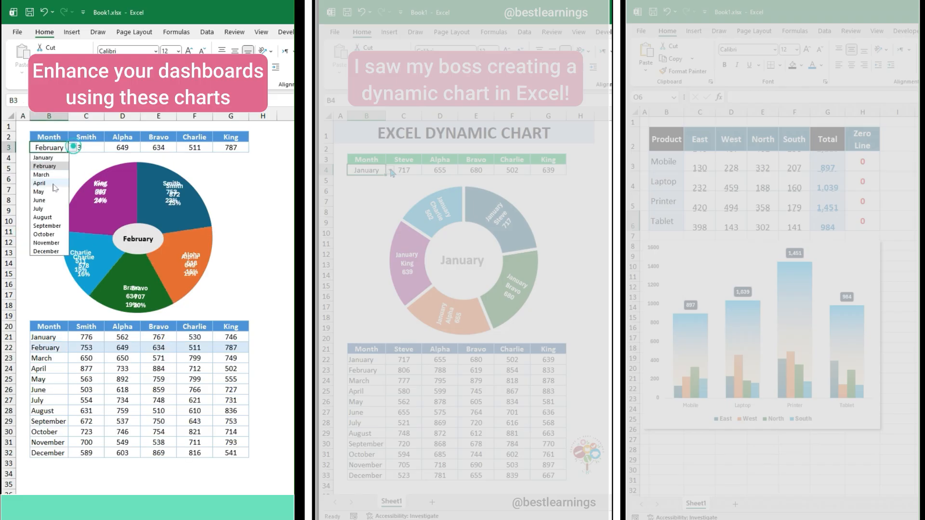
click(51, 193)
click(72, 148)
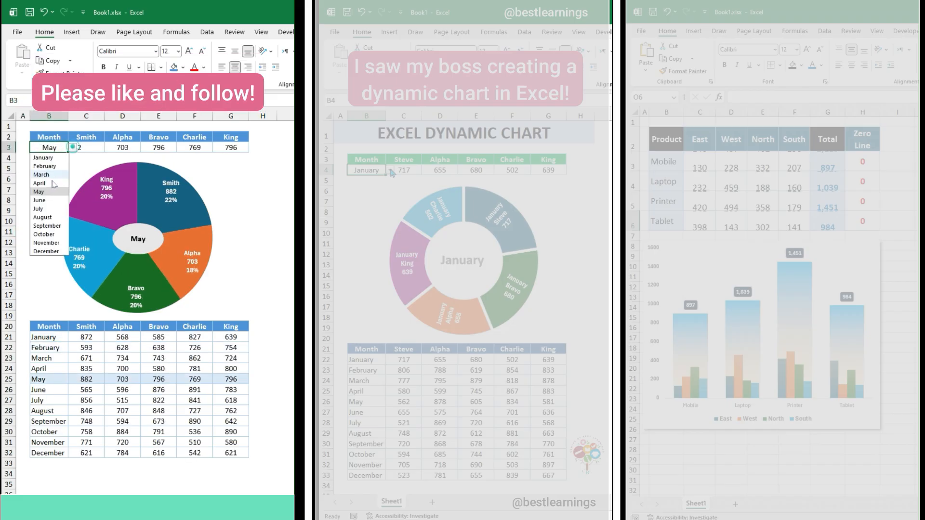
click(44, 209)
click(72, 148)
click(49, 234)
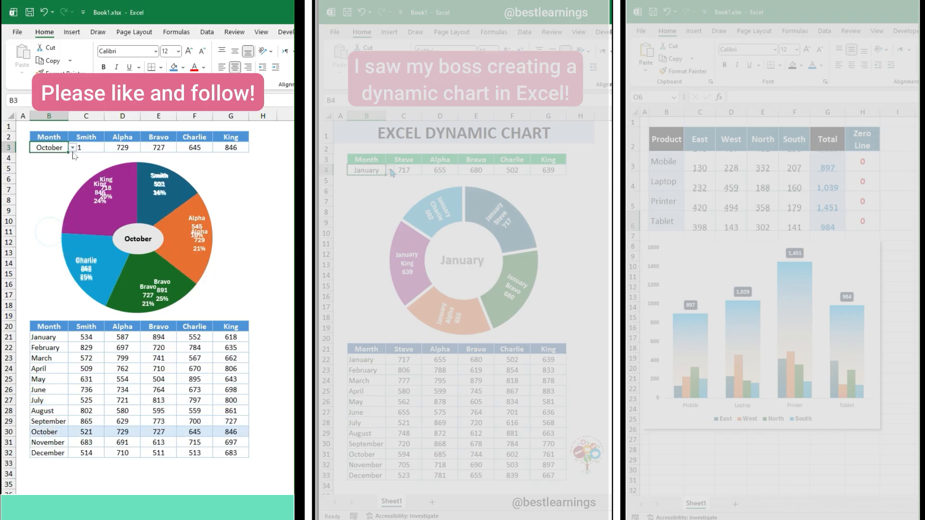
Preview the finished ring chart by switching the month in cell B4 through several months, including May, July, August and October
click(369, 215)
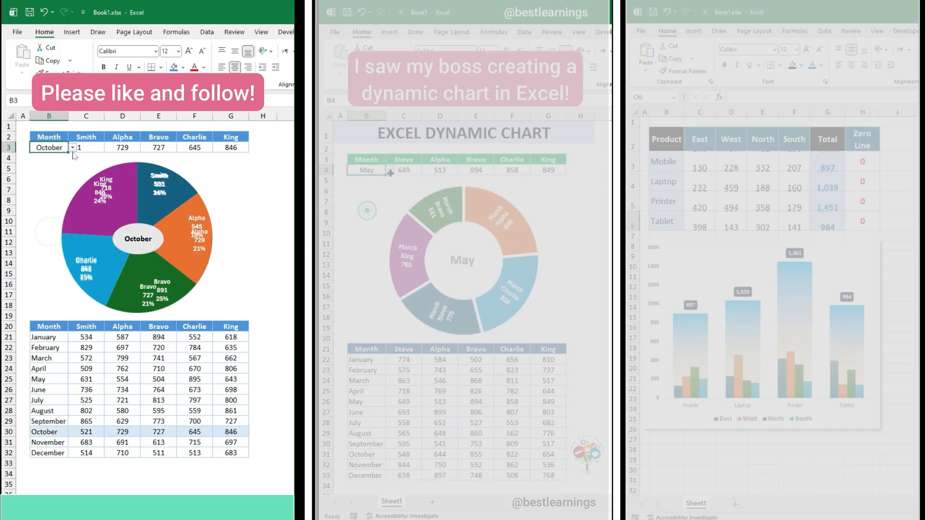
click(389, 171)
click(364, 231)
click(389, 170)
click(364, 240)
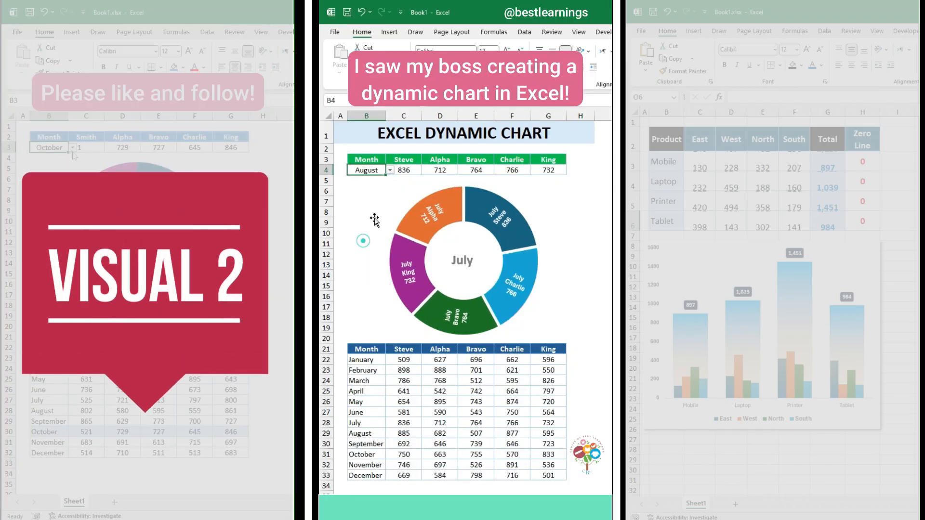
click(389, 171)
click(361, 257)
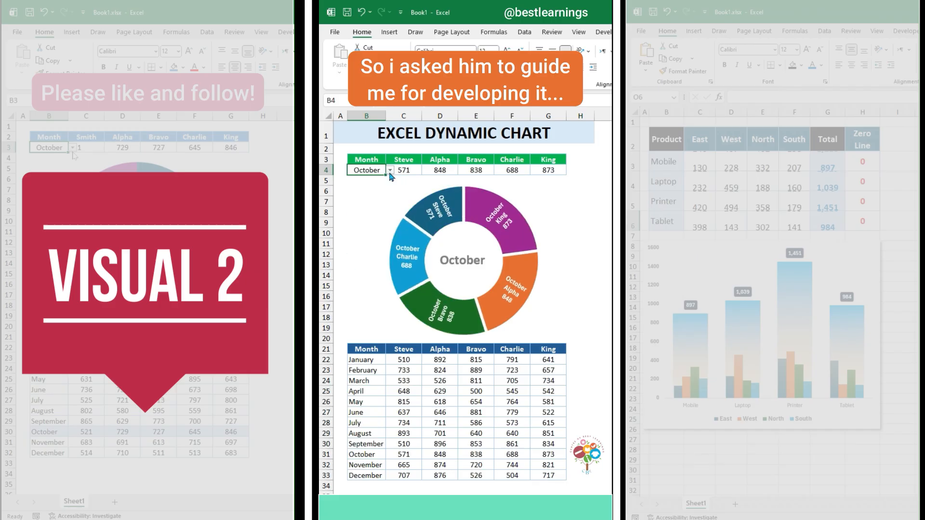
click(390, 170)
click(364, 274)
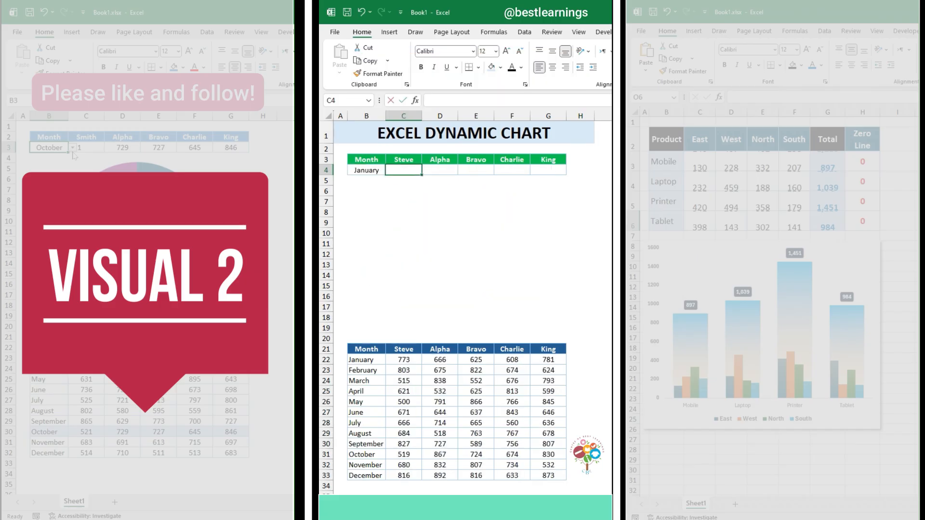
Enter =VLOOKUP(B4,B21:G33,{2,3,4,5,6},0) in cell C4 to fetch all five values of the selected month
text(=VLOOKUP(B4)
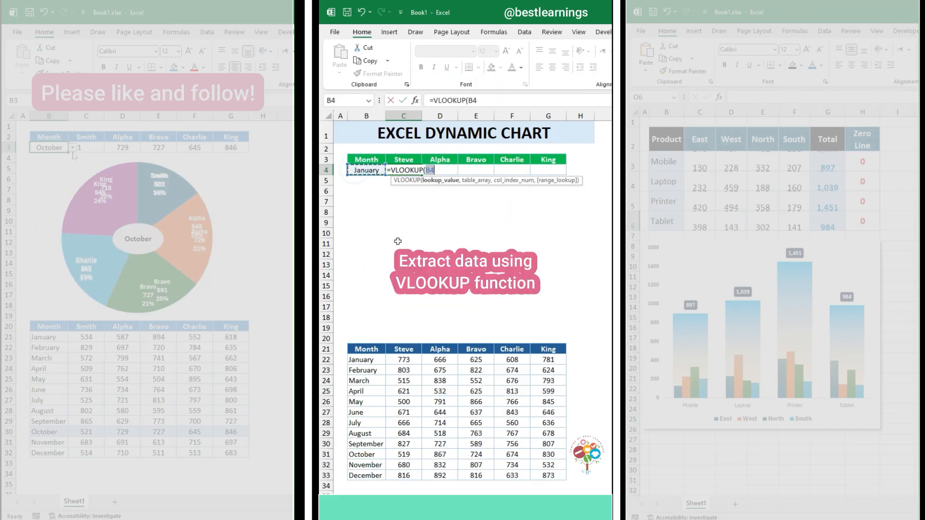
text(,)
drag(359, 350, 545, 472)
text(,)
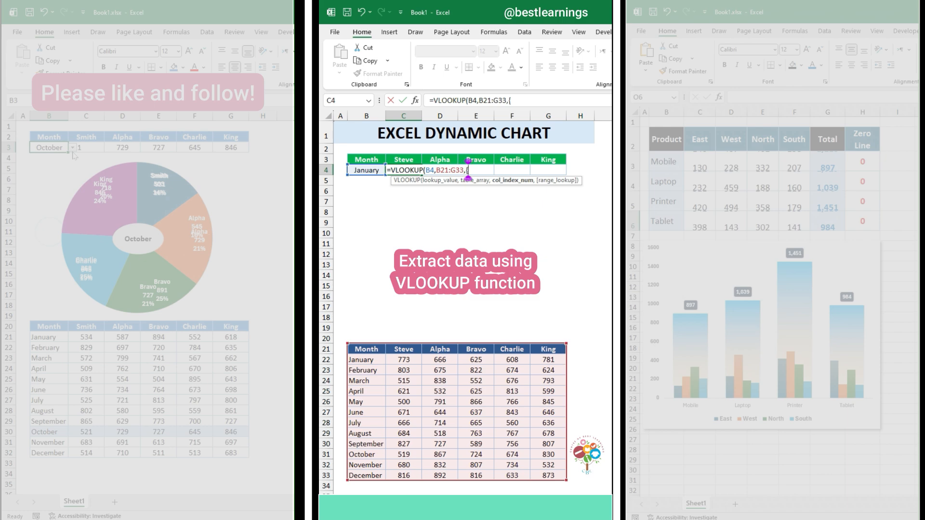
text({2,3,4,5,6)
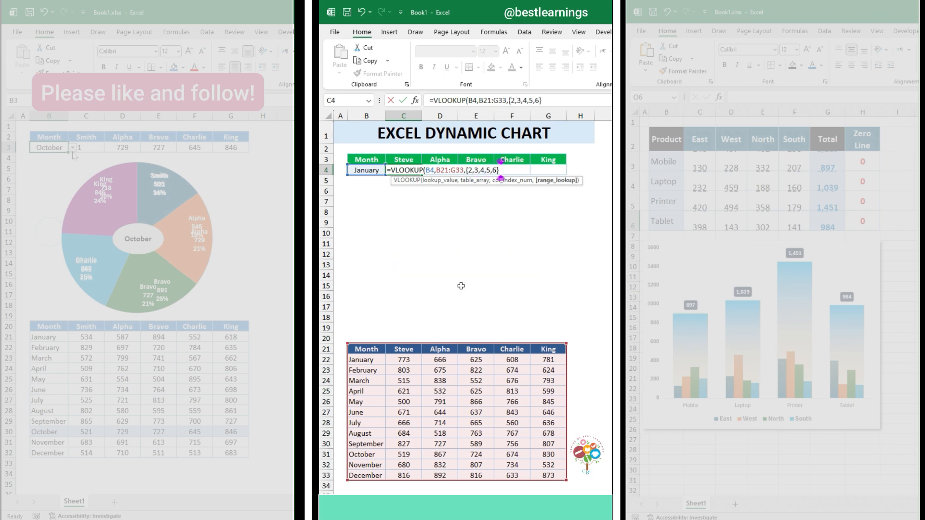
text(,0))
key(Return)
Insert a sunburst chart from the month header and value rows B3:G4 and remove its chart title
drag(376, 159, 548, 166)
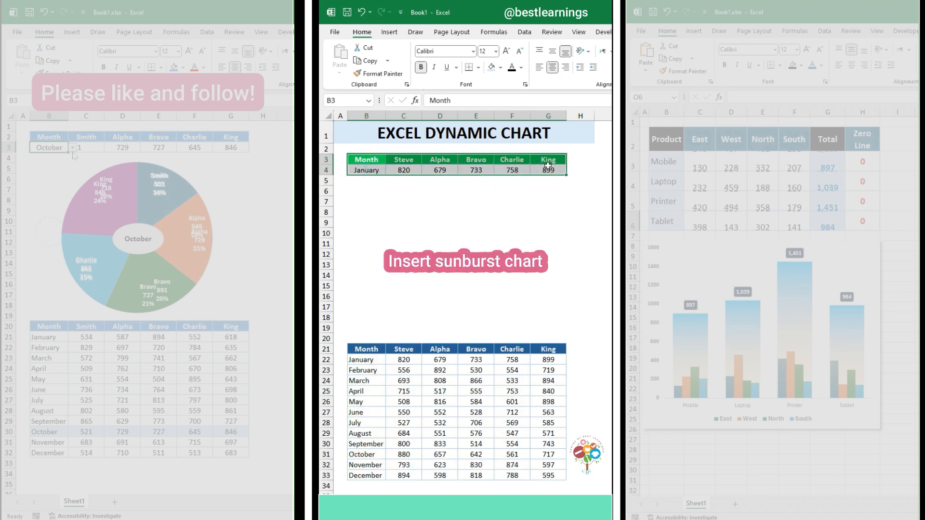
click(389, 33)
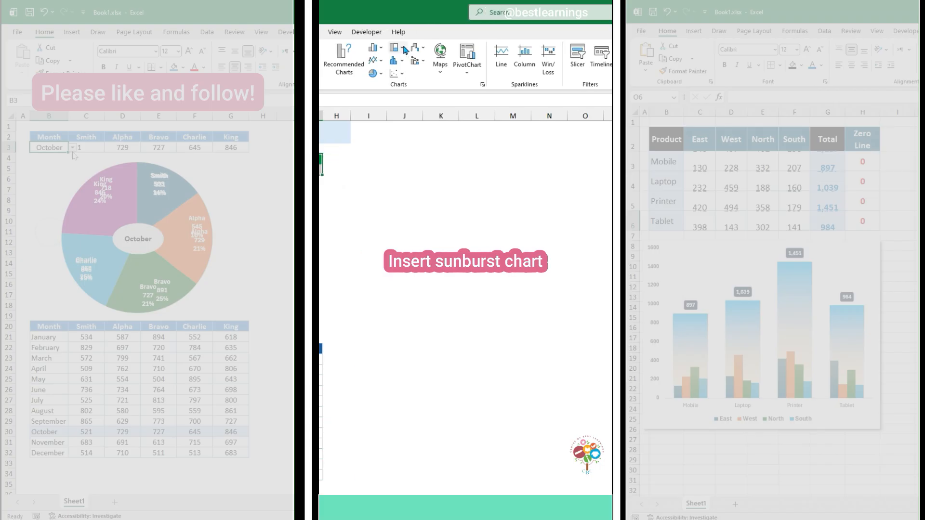
click(402, 47)
click(403, 130)
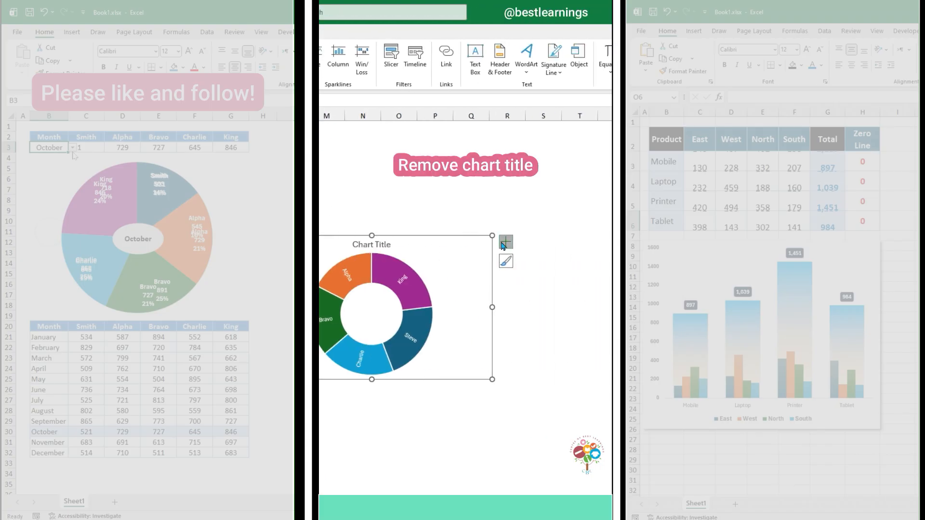
click(503, 244)
click(530, 253)
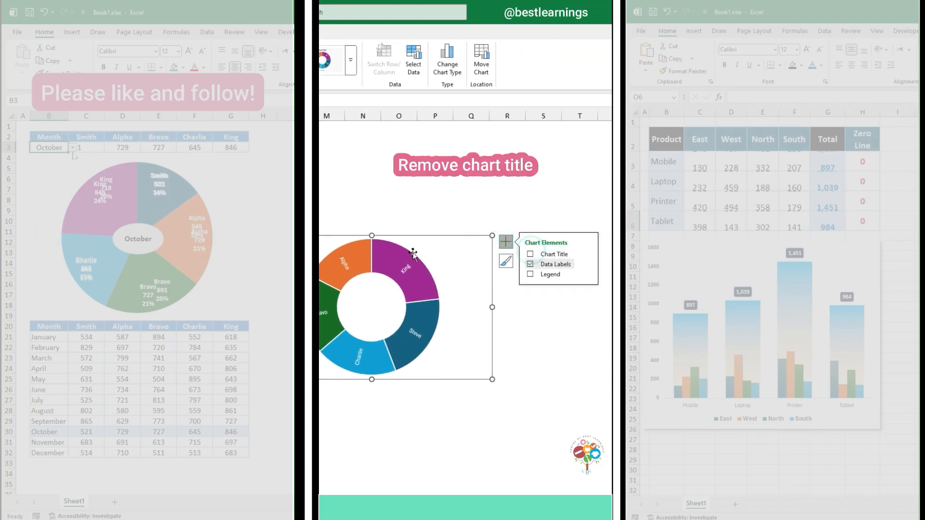
Move the sunburst chart higher on the sheet and give its slices a solid border 4.25 pt wide
right_click(388, 244)
click(425, 359)
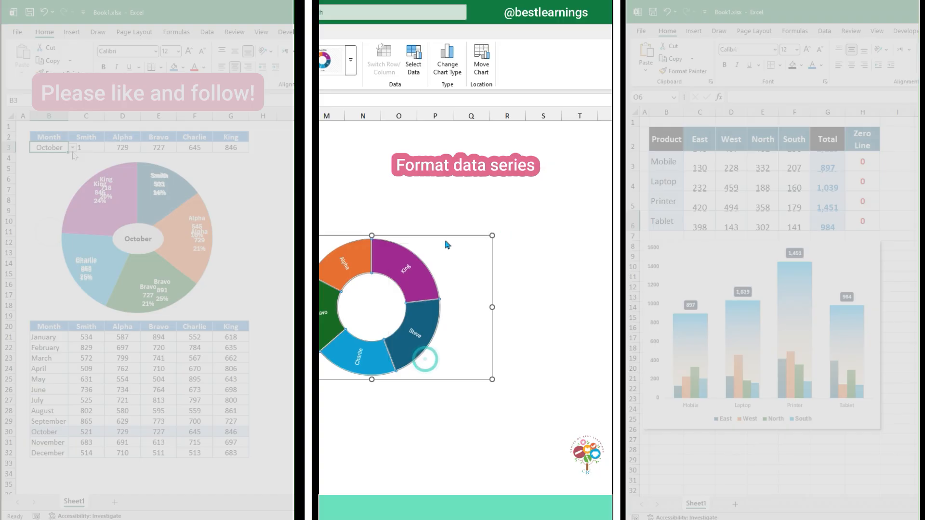
drag(447, 235, 450, 179)
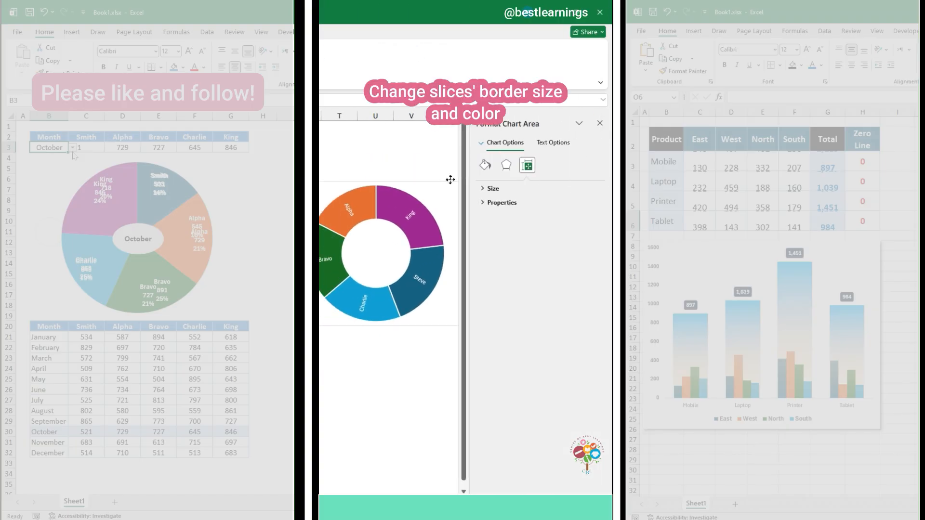
click(436, 233)
click(485, 166)
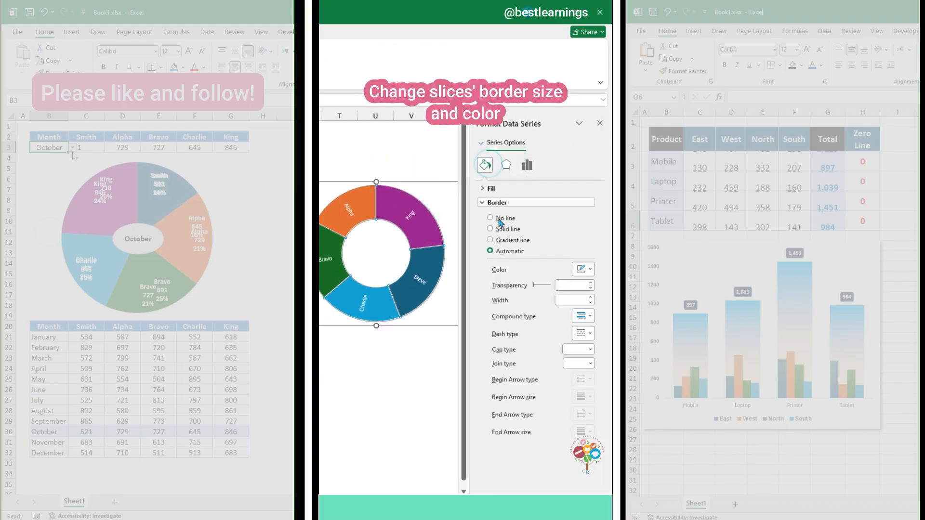
click(590, 297)
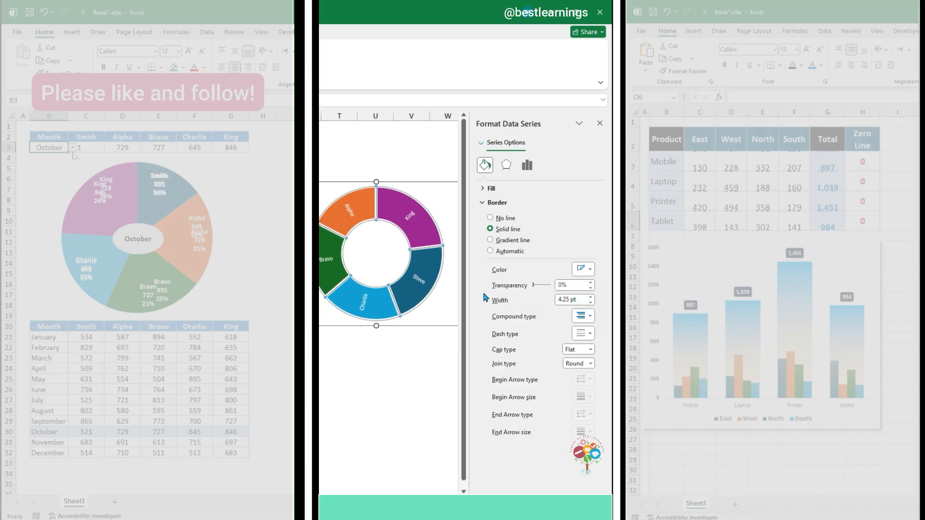
Make the data labels also show the series name and value, with a new line as the separator
click(410, 217)
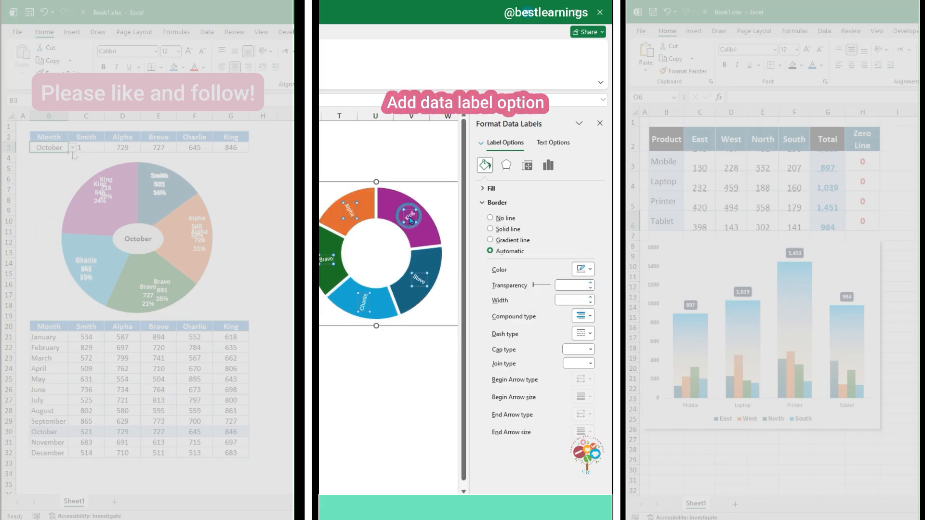
click(547, 166)
click(495, 214)
click(495, 239)
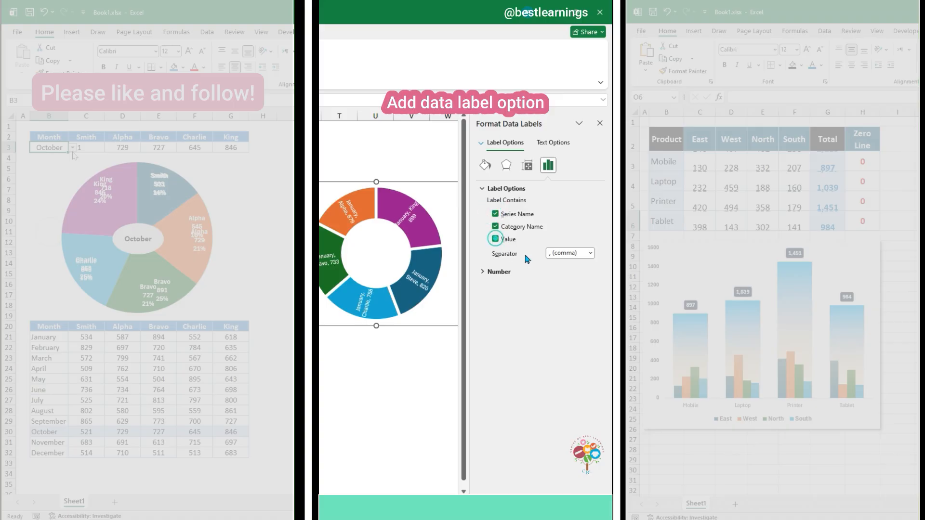
click(591, 257)
click(549, 293)
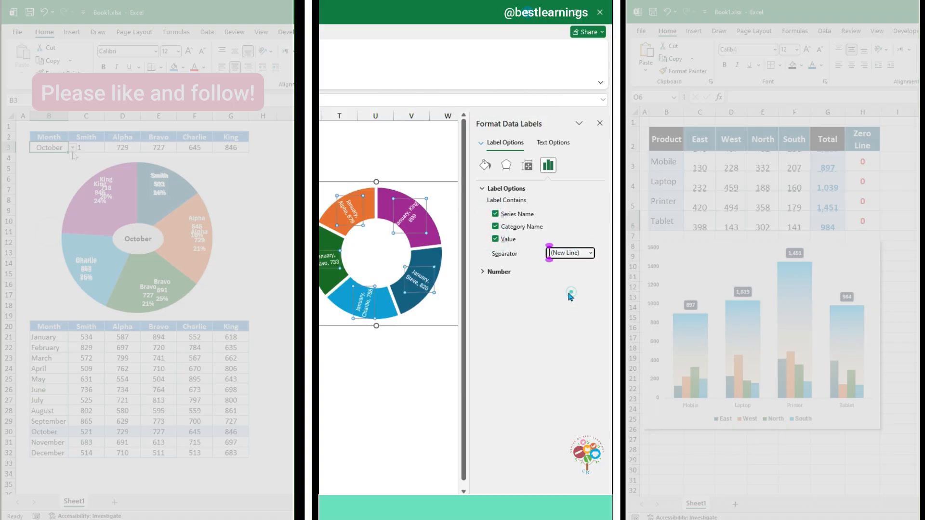
click(320, 193)
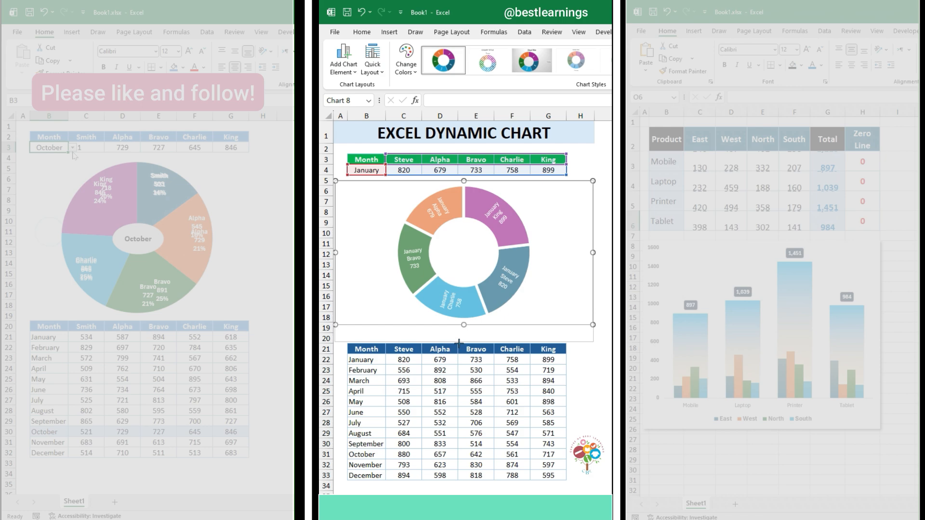
Set the sunburst chart's data labels to font size 10.5 and make them bold
click(363, 32)
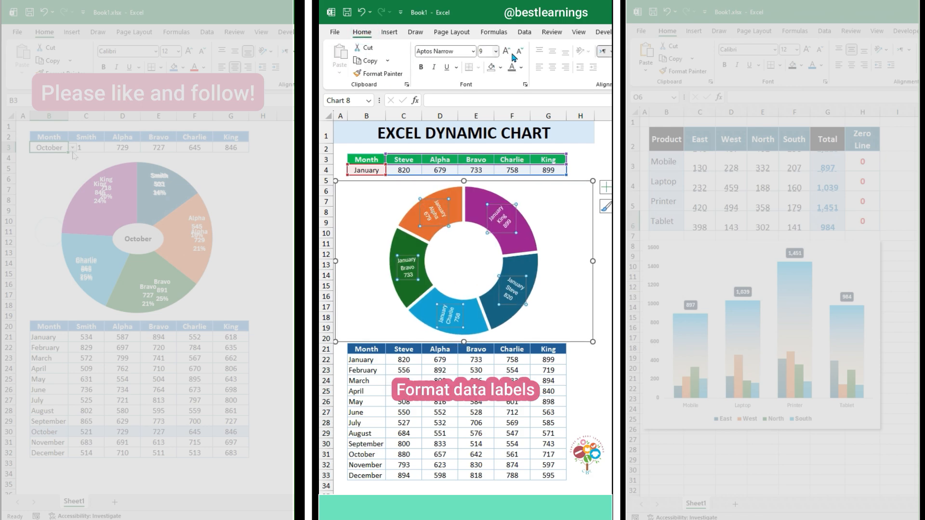
click(506, 51)
click(421, 67)
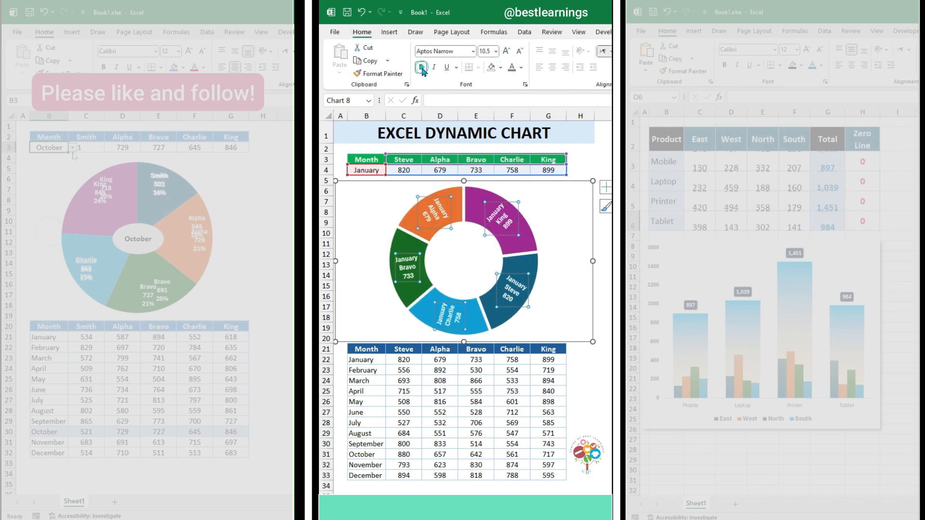
Remove the fill and the outline of the sunburst chart area
right_click(353, 178)
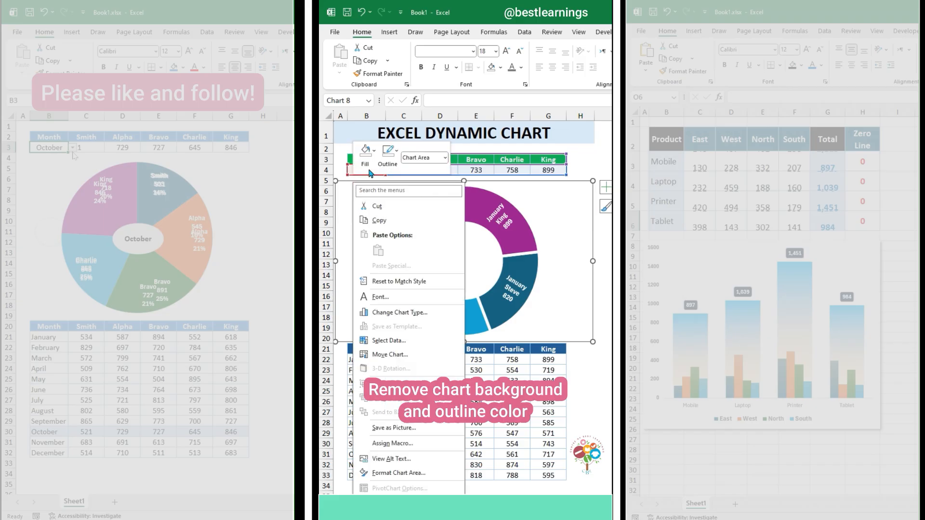
click(366, 152)
click(383, 355)
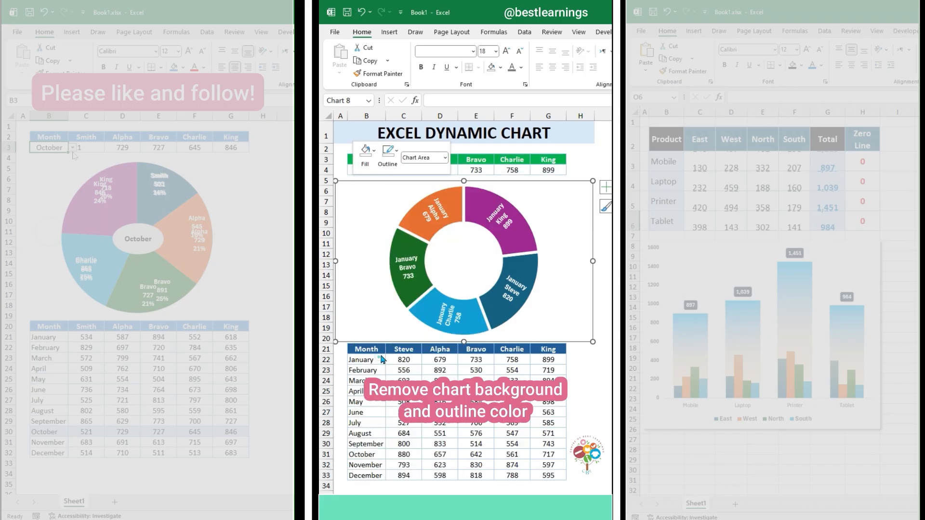
click(388, 152)
click(412, 357)
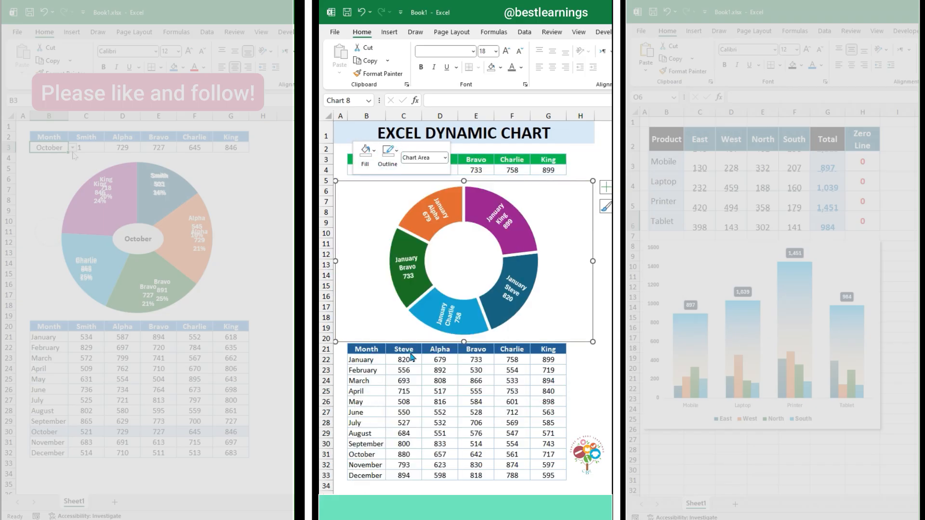
Draw a text box in the center of the sunburst ring and link it to the month in cell $B$4
click(392, 33)
click(475, 75)
click(477, 177)
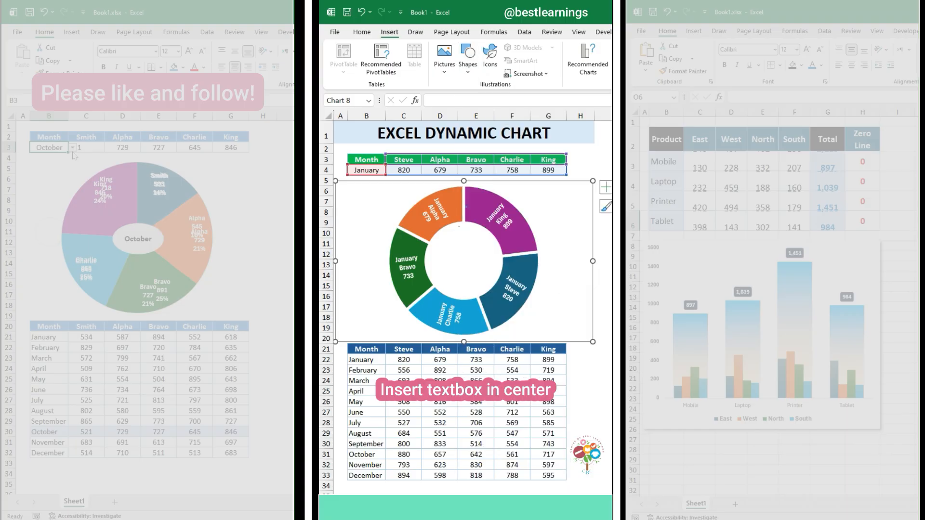
drag(473, 270, 499, 273)
click(438, 99)
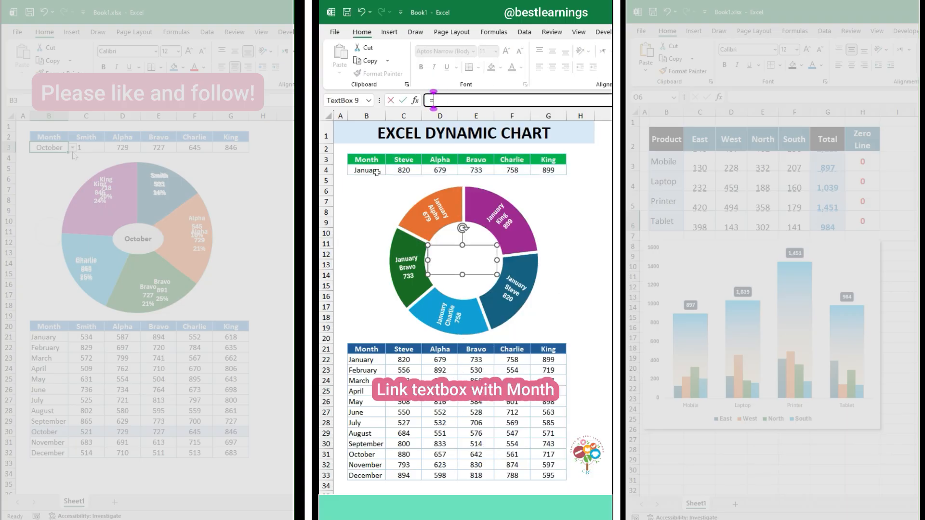
key(Return)
Format the text box's month name centered, bold and in font size 20
click(552, 67)
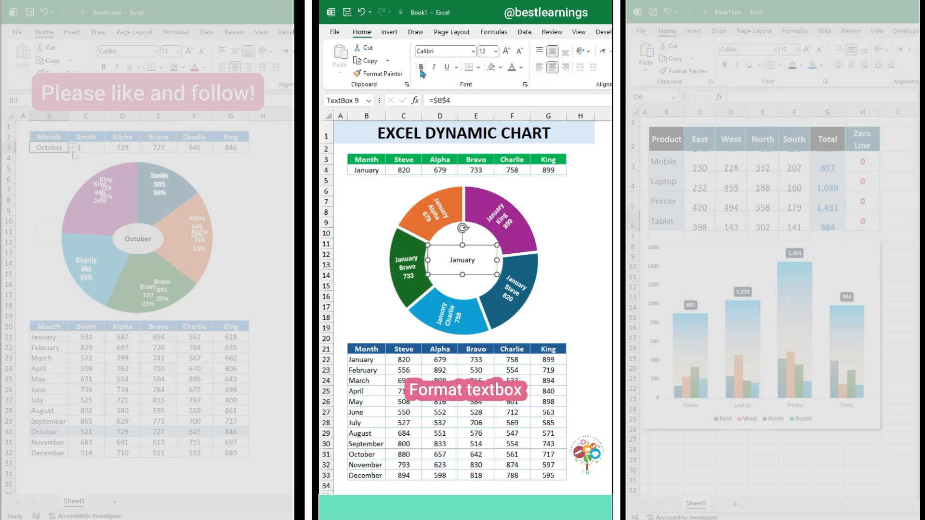
click(506, 51)
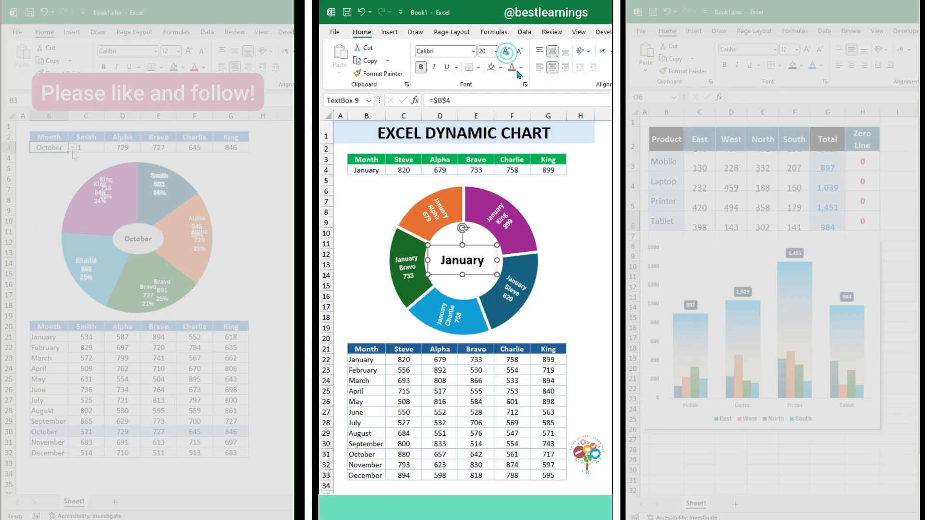
Color the text box's month name gray and remove the text box's fill and outline
click(523, 68)
click(511, 202)
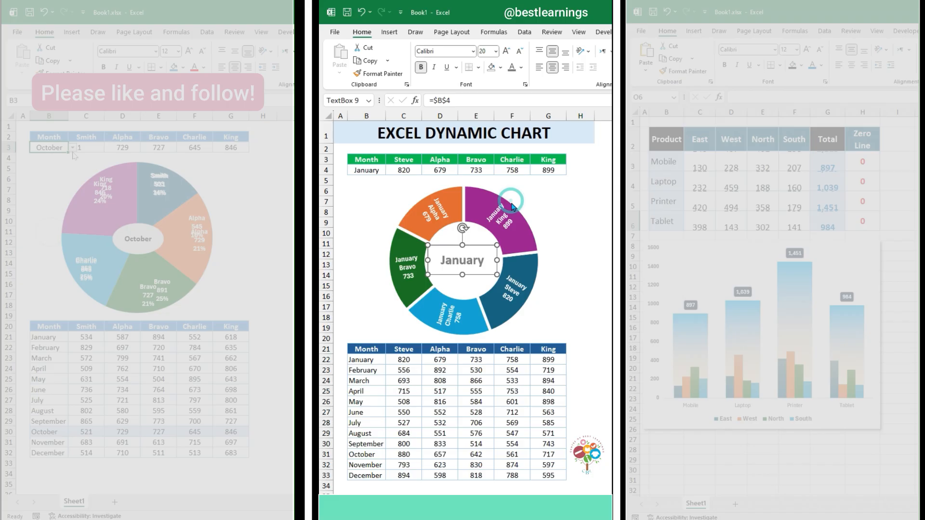
right_click(442, 247)
click(476, 217)
click(492, 421)
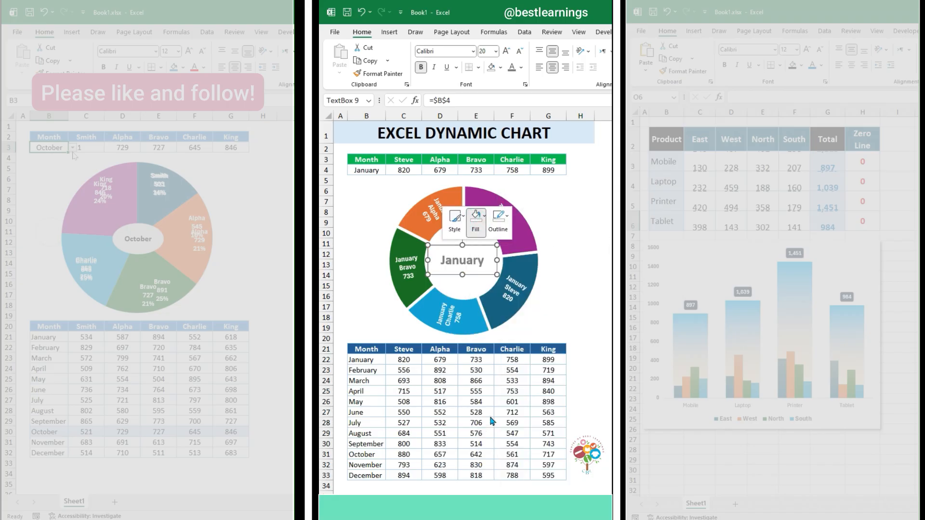
click(499, 219)
click(504, 417)
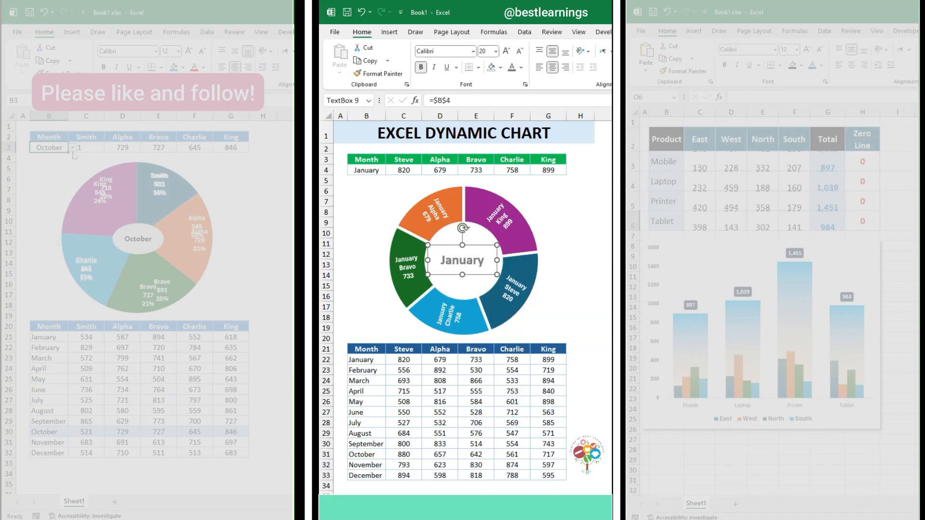
key(Escape)
Choose March, May, July, September and October in turn as the month in cell B4 to try out the sunburst chart
click(366, 170)
click(390, 170)
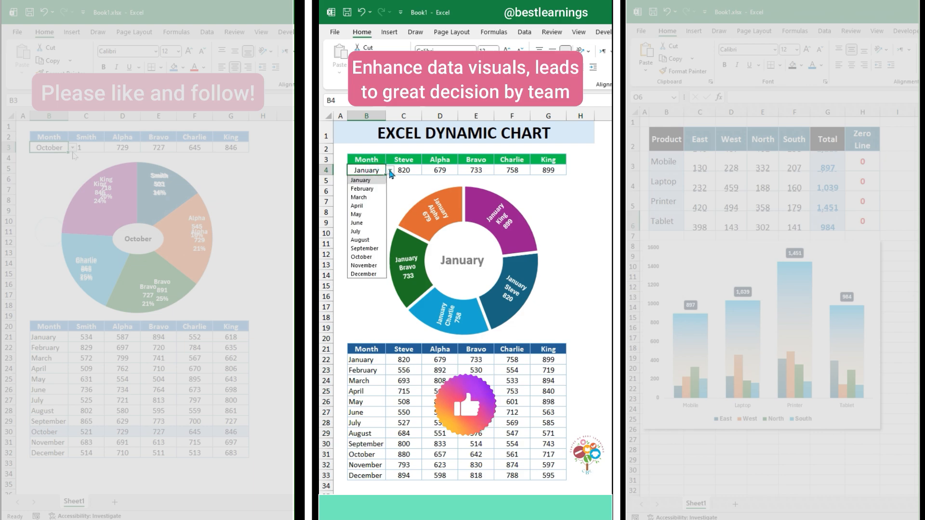
click(374, 197)
click(390, 170)
click(356, 215)
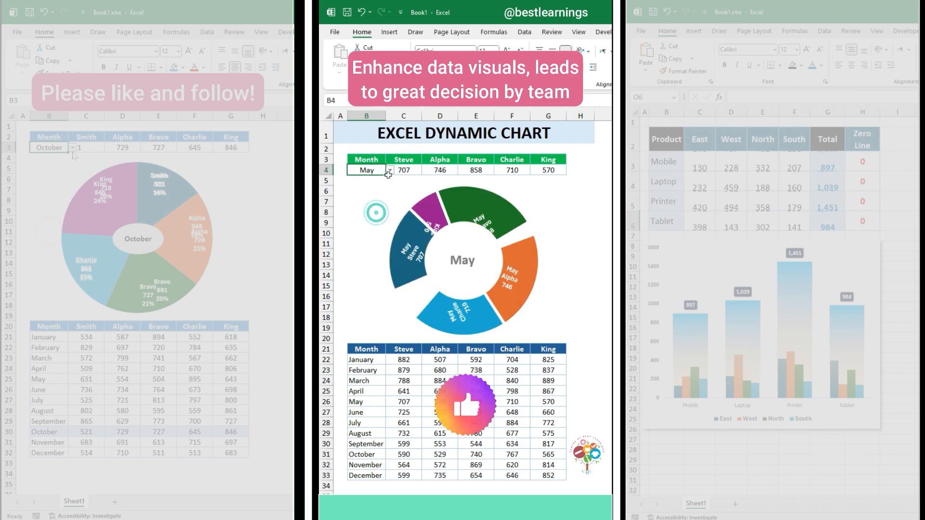
click(390, 170)
click(375, 231)
click(390, 170)
click(367, 248)
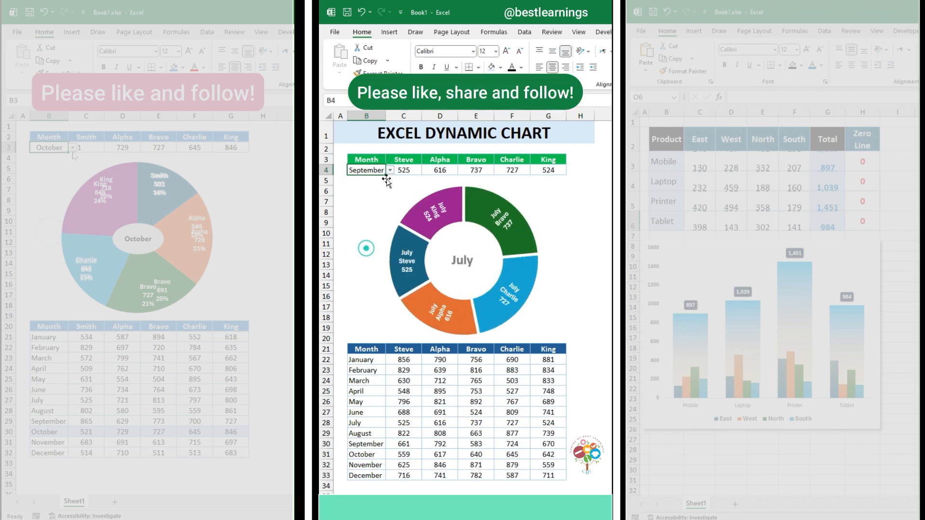
click(390, 170)
click(362, 257)
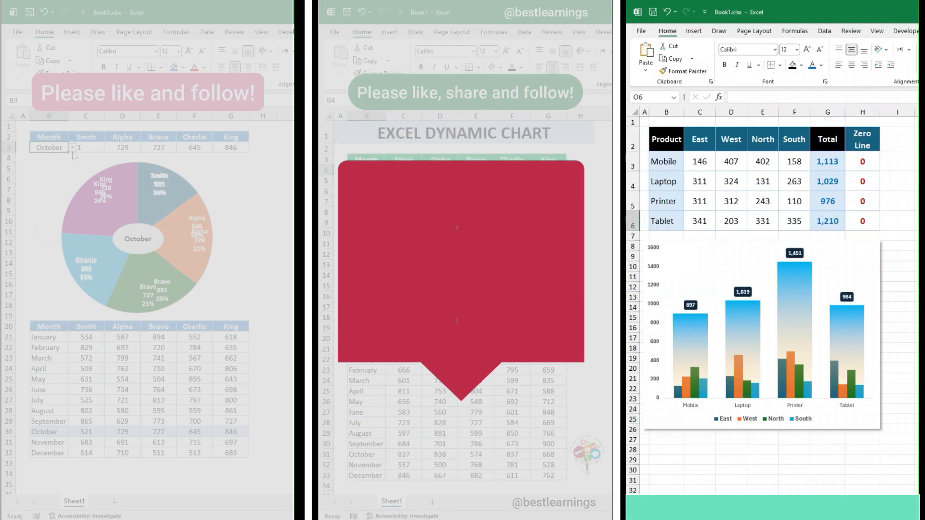
Recalculate the product sheet repeatedly to examine how the finished column chart responds to changing values
key(F9)
key(F9)
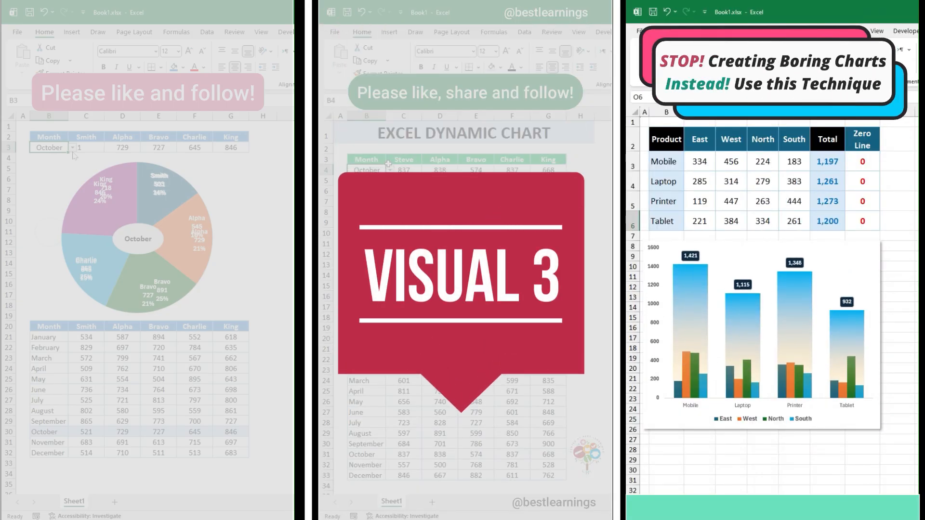
key(F9)
key(F9)
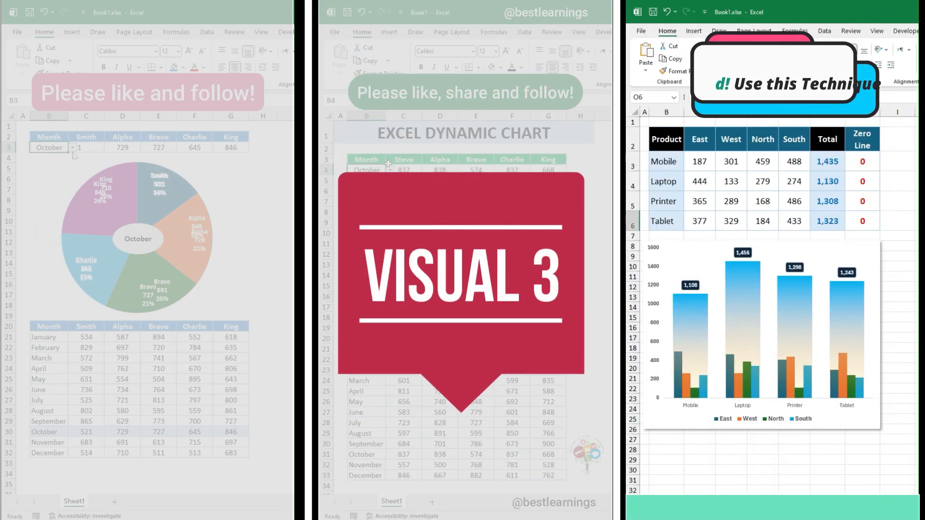
key(F9)
key(F9)
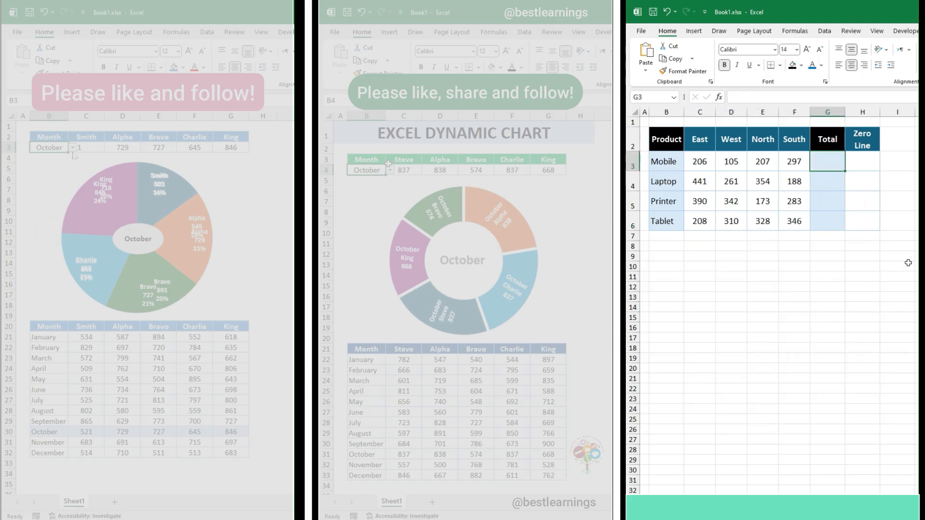
Fill the Total column for all four products with a SUM formula adding their East to South values
text(=SUM()
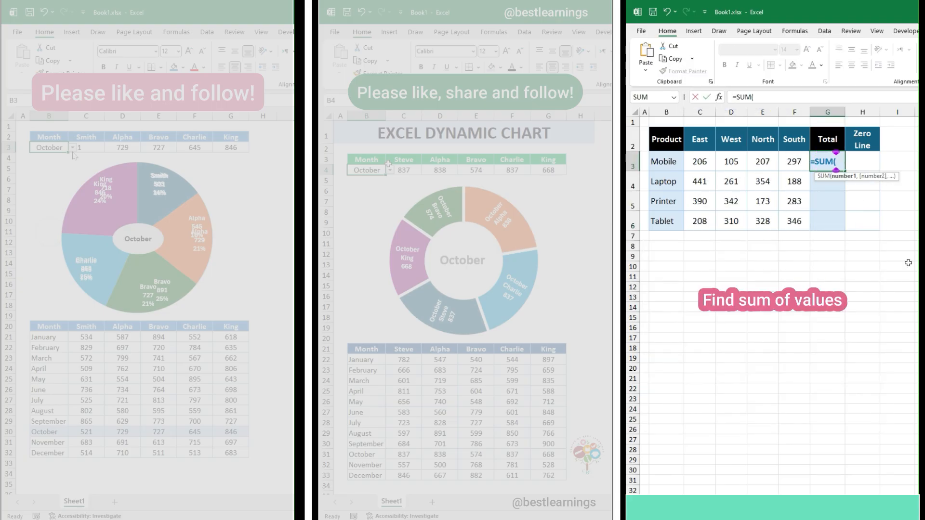
drag(731, 161, 846, 229)
key(Return)
click(835, 165)
Enter 0 in the Zero Line column for Mobile and fill it down to Tablet
click(857, 158)
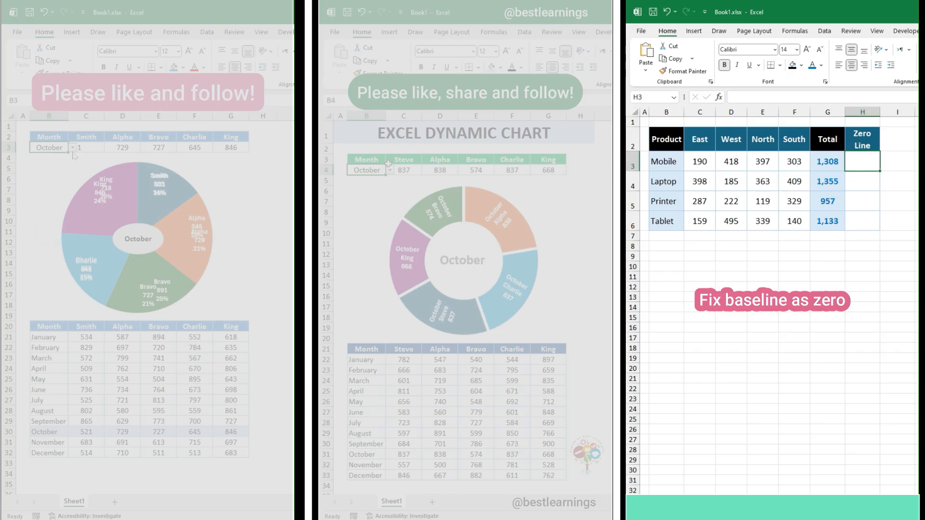
text(0)
key(ctrl+Return)
key(shift+Down)
key(shift+Down)
key(shift+Down)
key(ctrl+d)
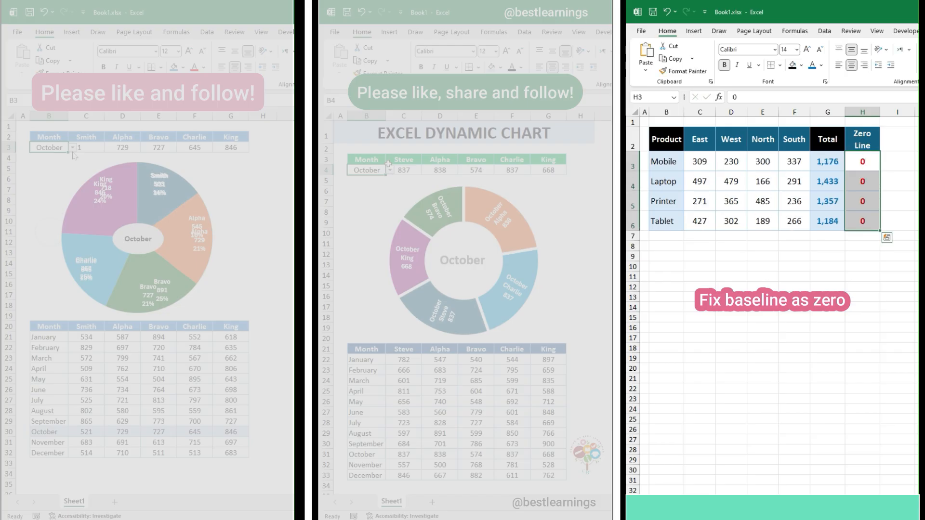
Insert a clustered column chart from the whole product table B2:H6 and switch its rows and columns
drag(653, 149, 852, 216)
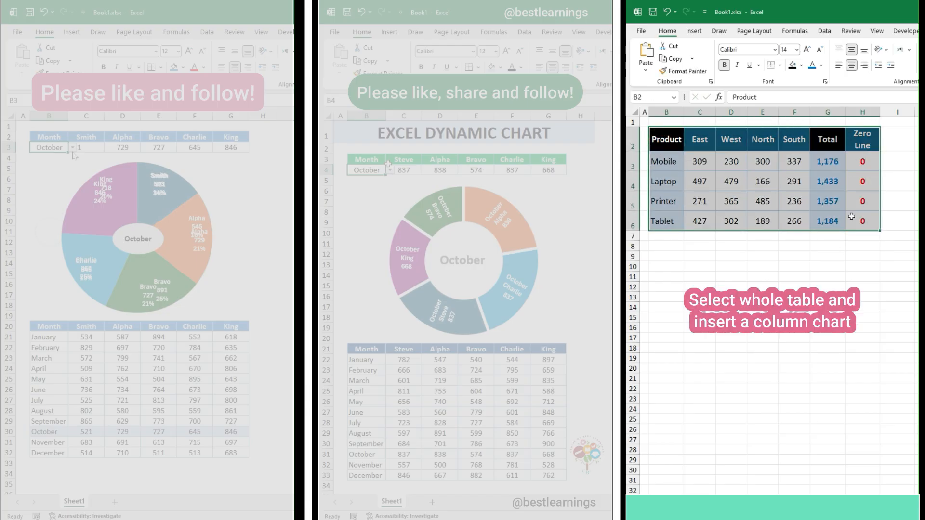
click(694, 31)
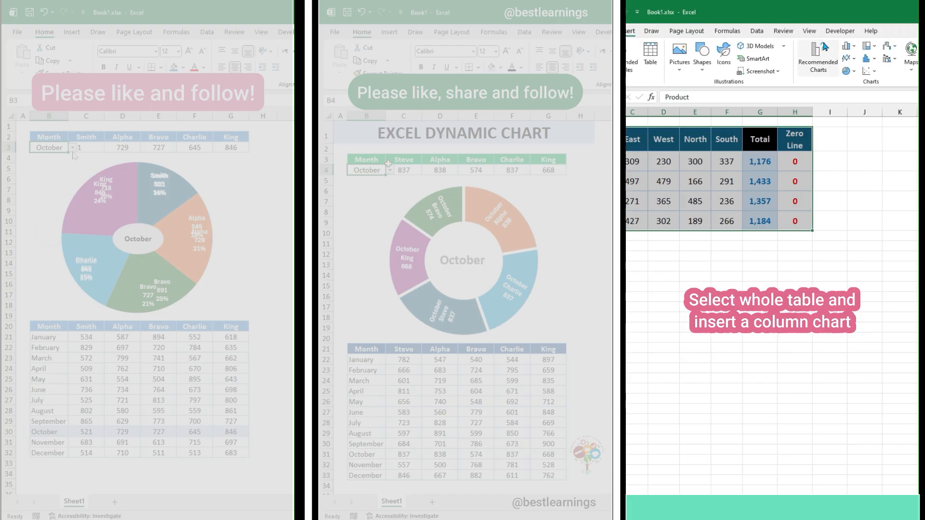
click(914, 46)
click(708, 80)
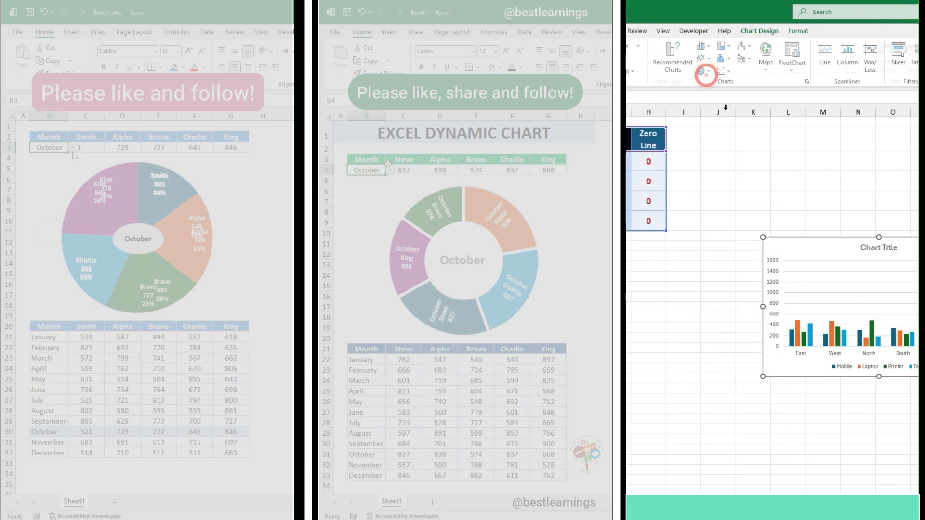
click(786, 63)
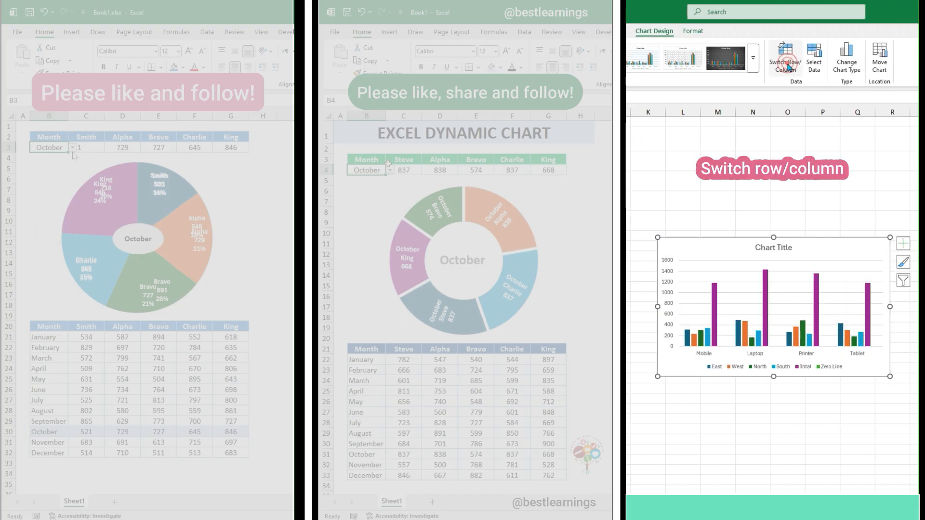
Change the chart to a custom combo with South as Clustered Column and Total and Zero Line as Line
click(843, 68)
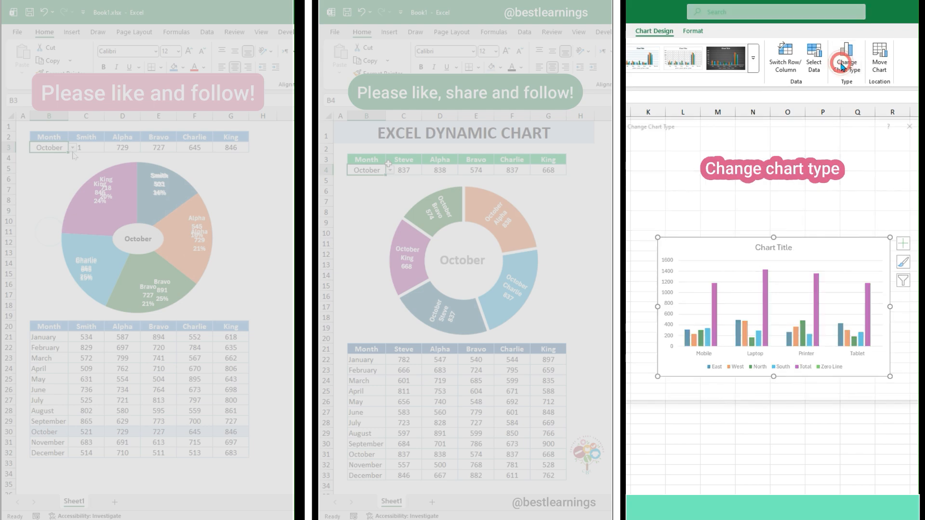
click(649, 373)
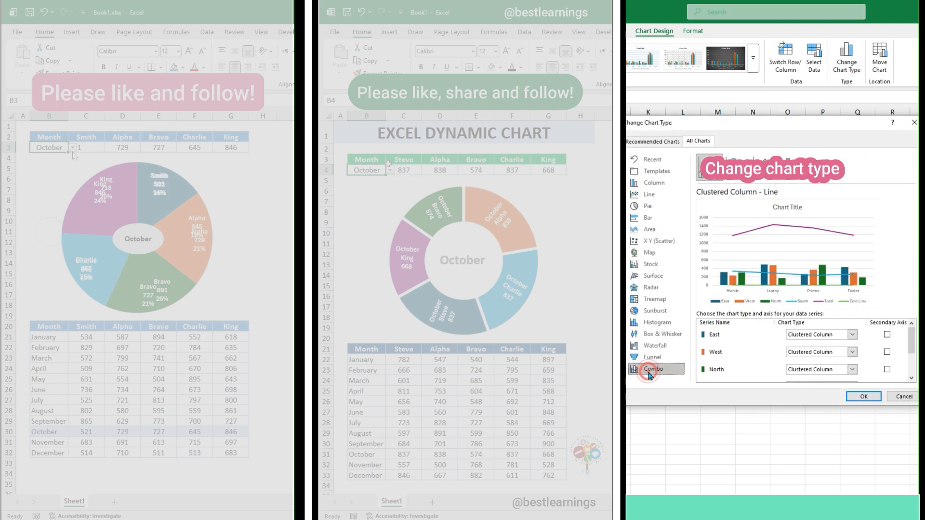
scroll(777, 365, down, 2)
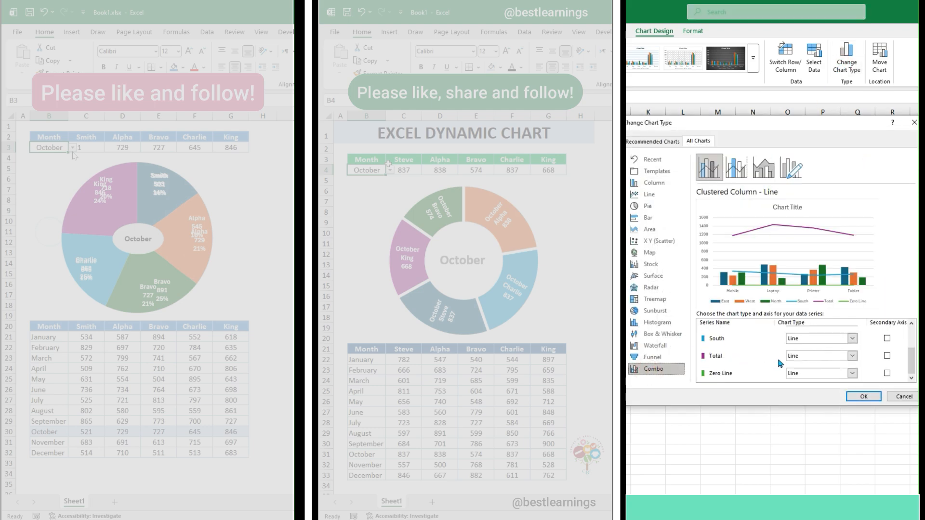
click(814, 338)
click(799, 151)
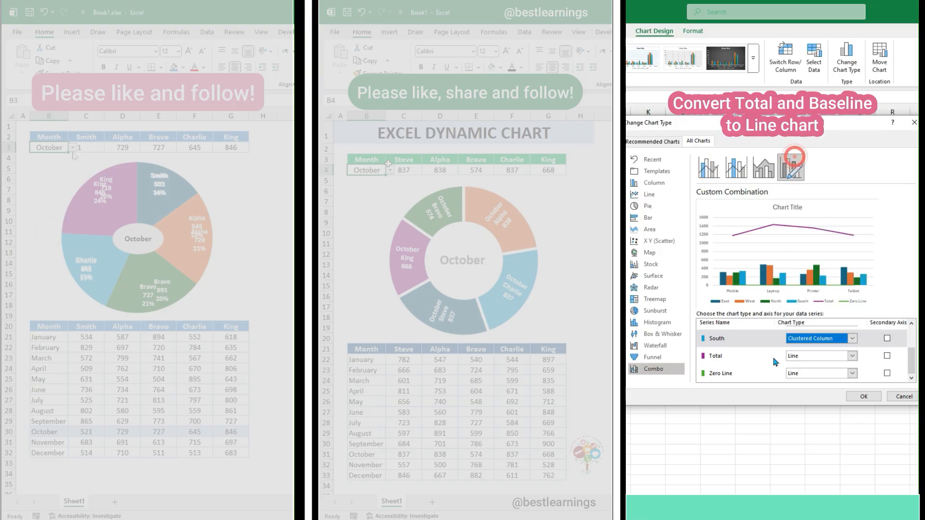
click(867, 397)
Add up/down bars to the chart's Total line series
click(811, 274)
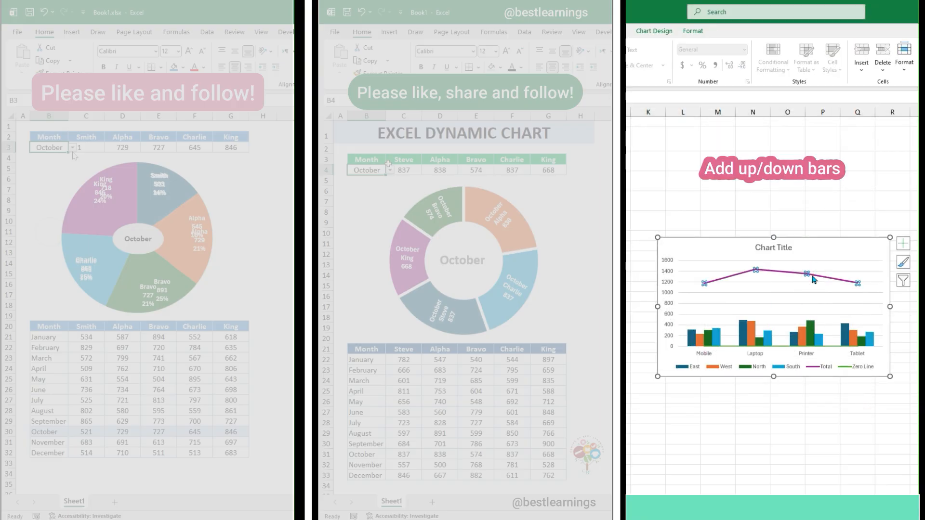
click(824, 244)
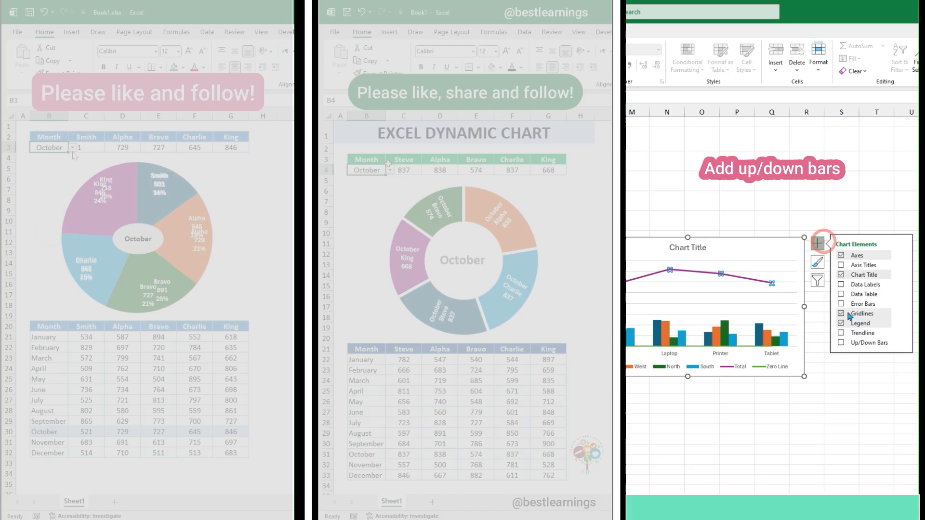
click(841, 342)
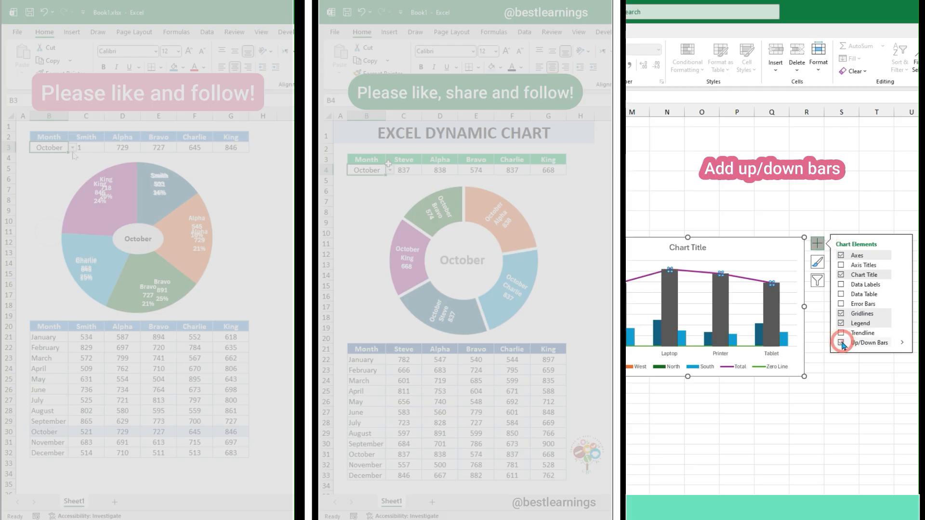
Set the Total series' gap width to 50% and format the series with no line
right_click(721, 274)
click(753, 383)
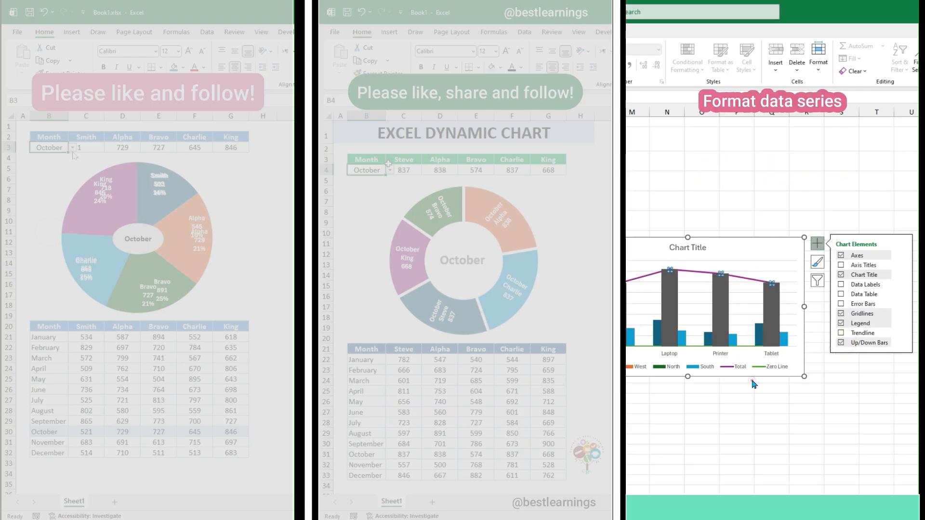
drag(696, 239, 903, 174)
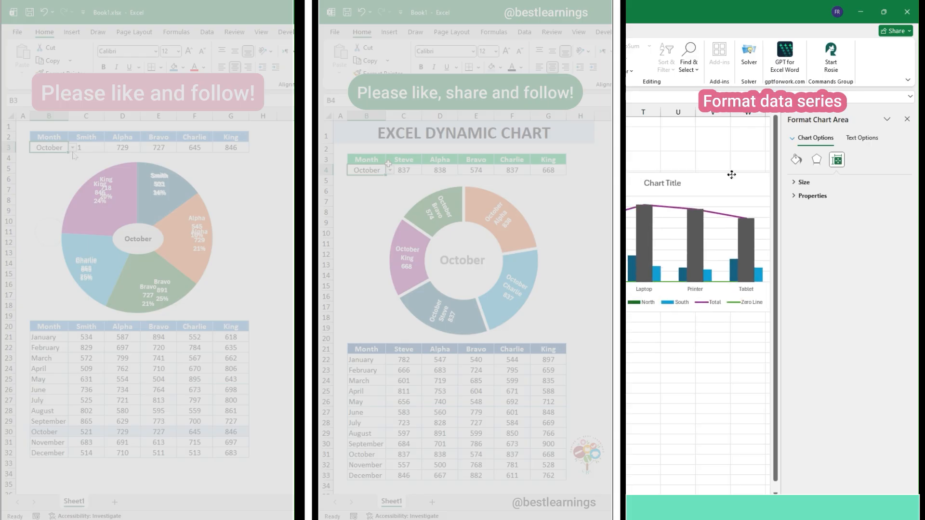
click(726, 219)
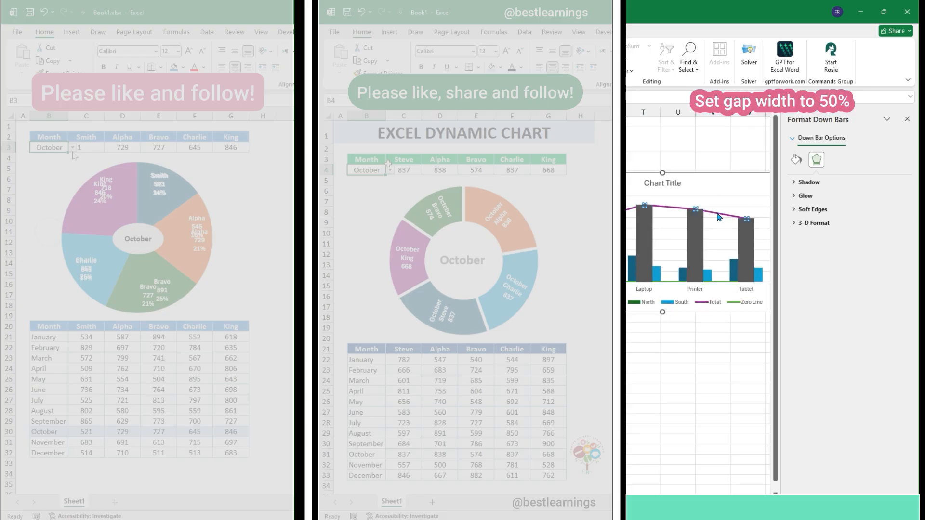
click(836, 159)
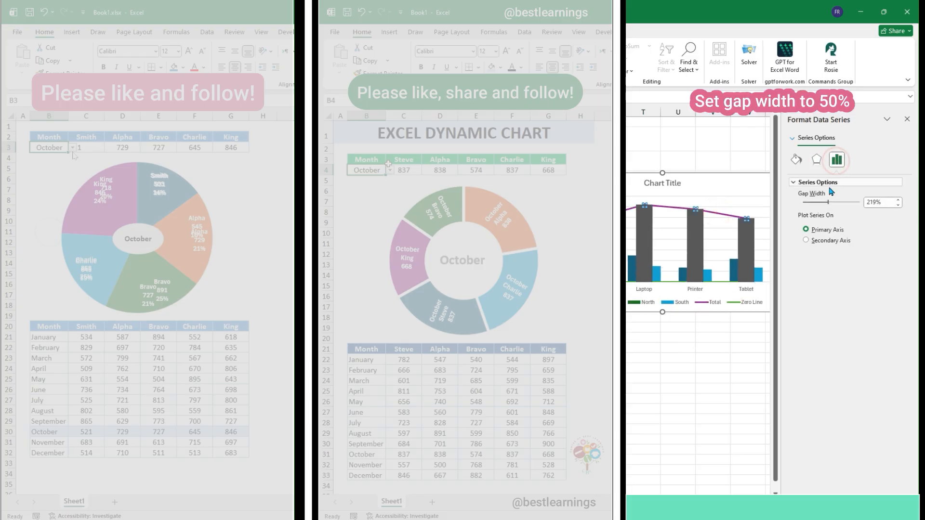
double_click(883, 202)
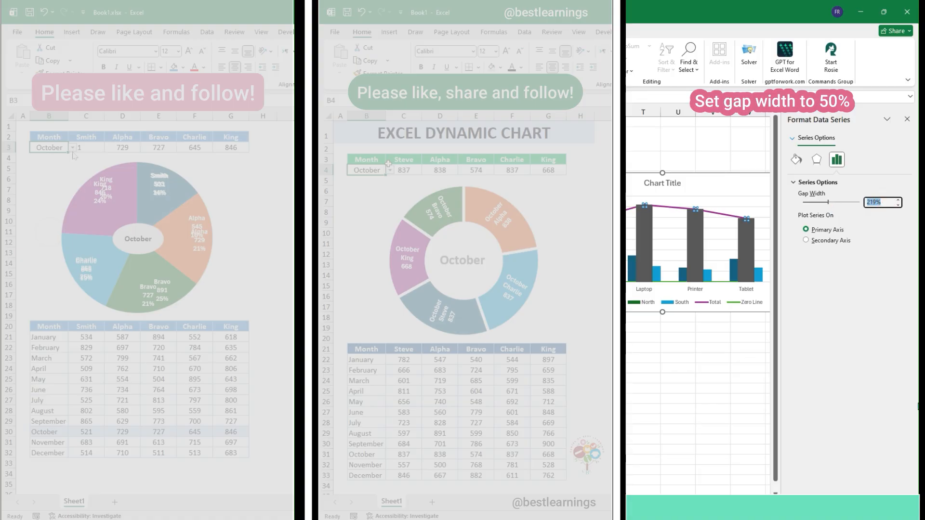
key(Return)
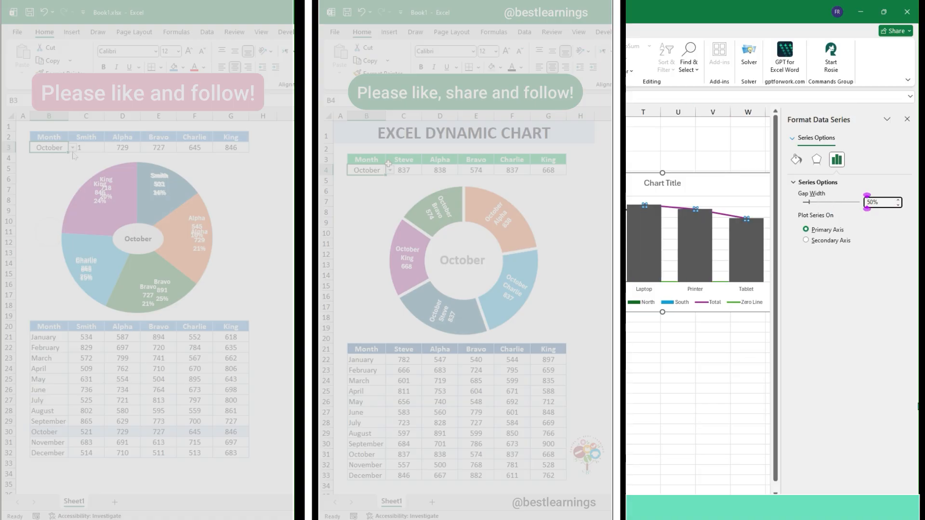
click(797, 160)
click(801, 210)
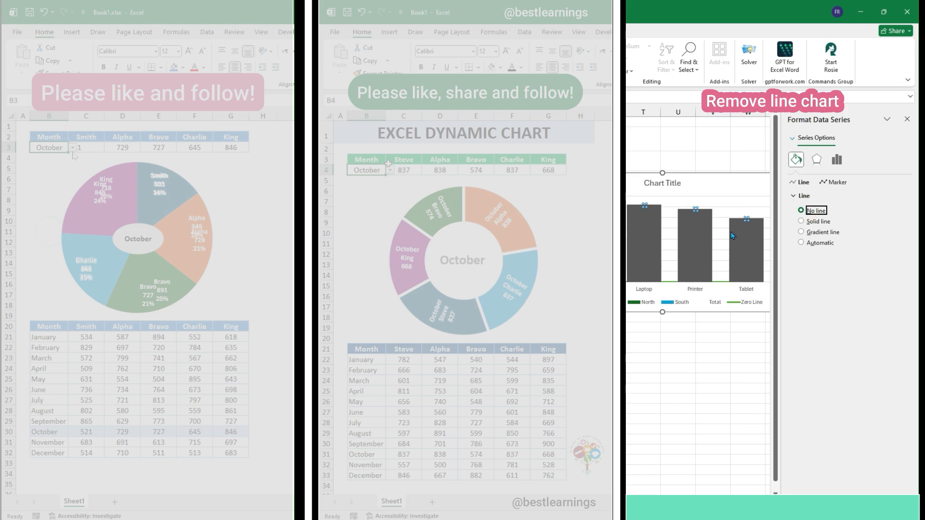
Remove the border of the down bars and give them a gradient fill
click(748, 253)
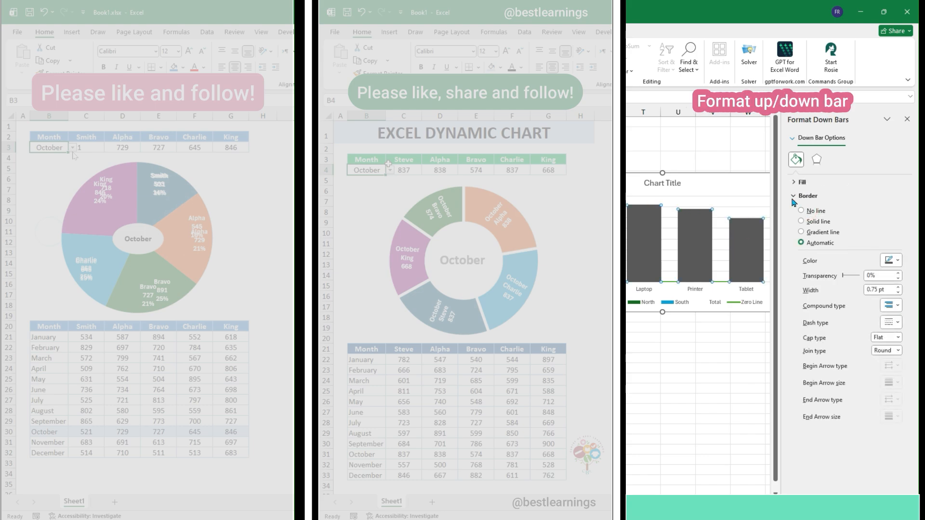
click(803, 211)
click(801, 182)
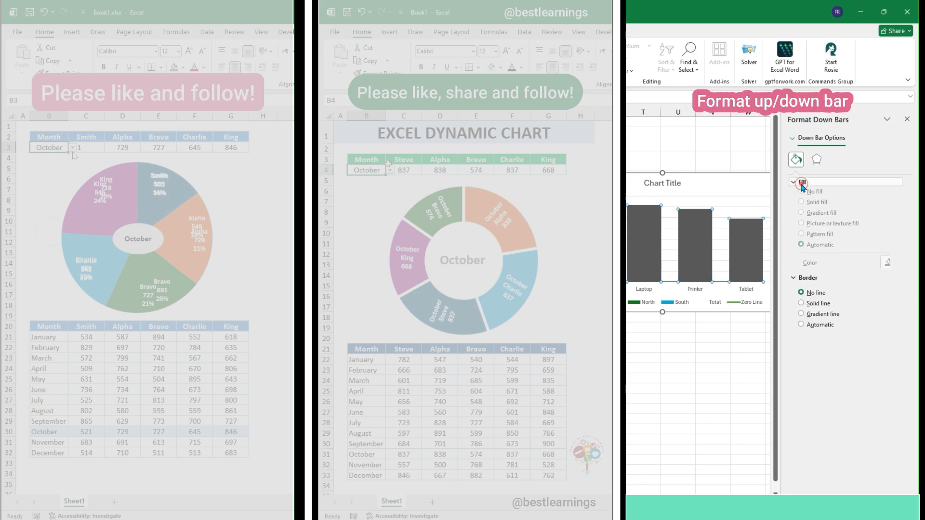
click(809, 219)
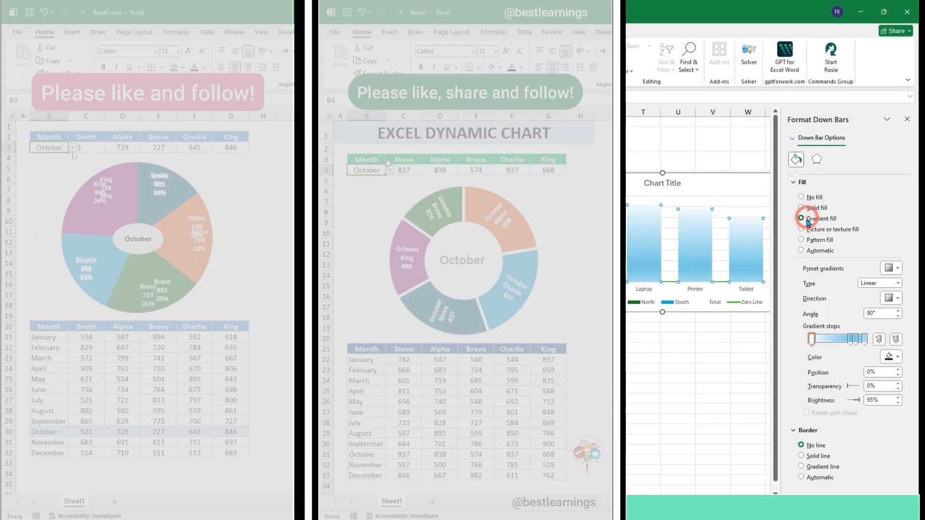
Remove the inner gradient stops of the down bars' fill and color the first stop light blue
click(856, 339)
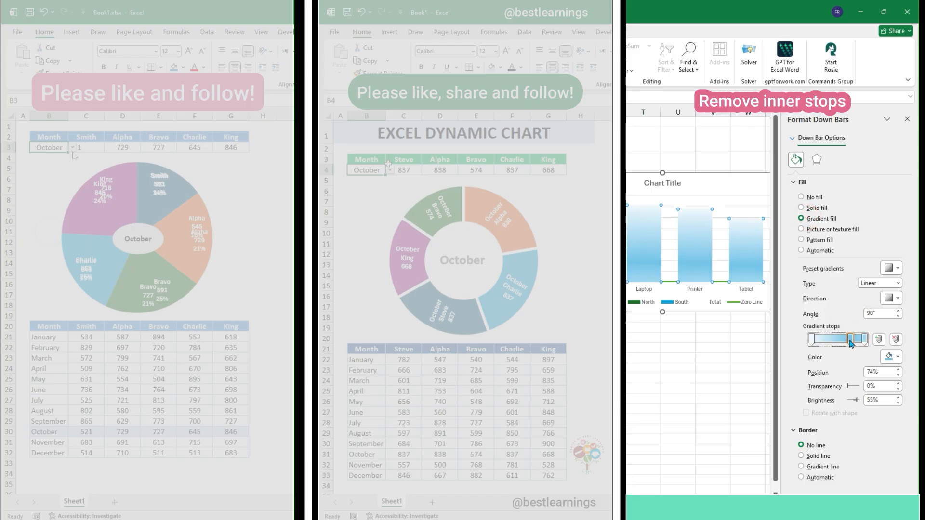
key(Delete)
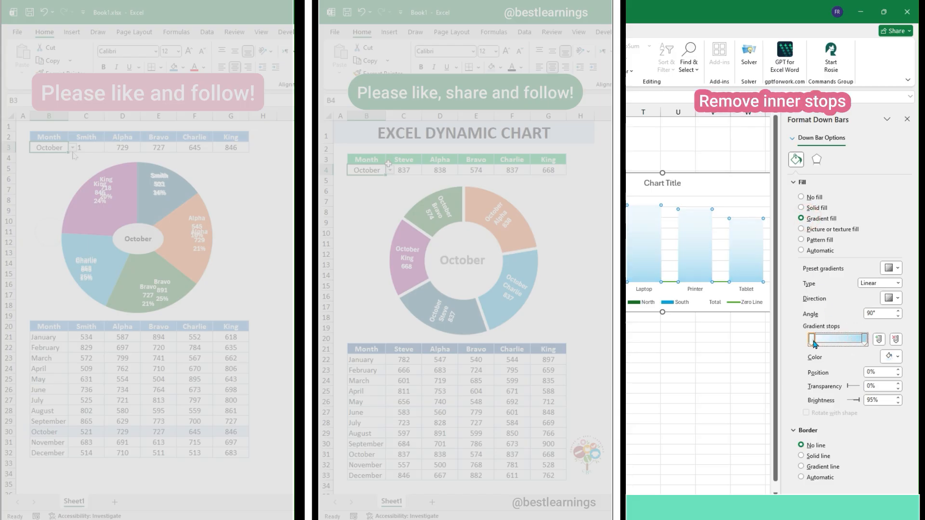
click(896, 356)
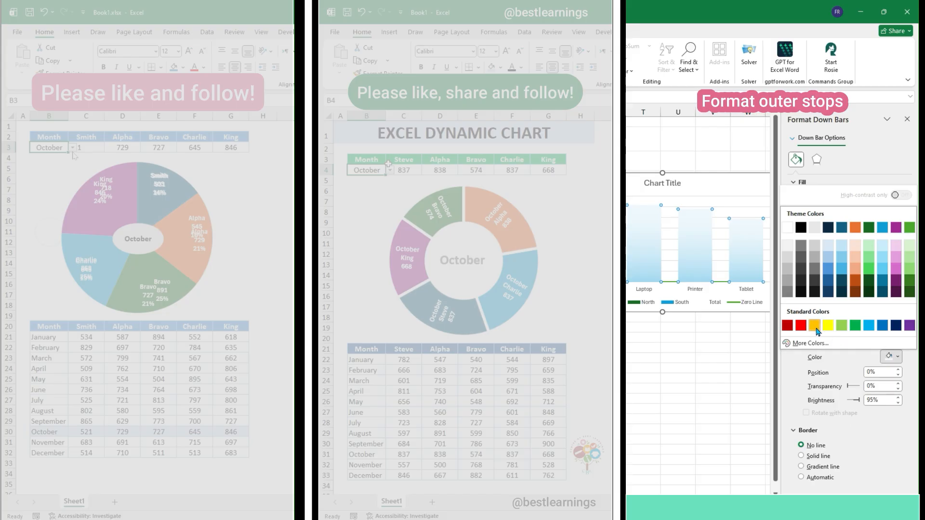
click(869, 326)
Color the last gradient stop of the down bars orange and set its transparency to 100%
click(871, 338)
click(894, 359)
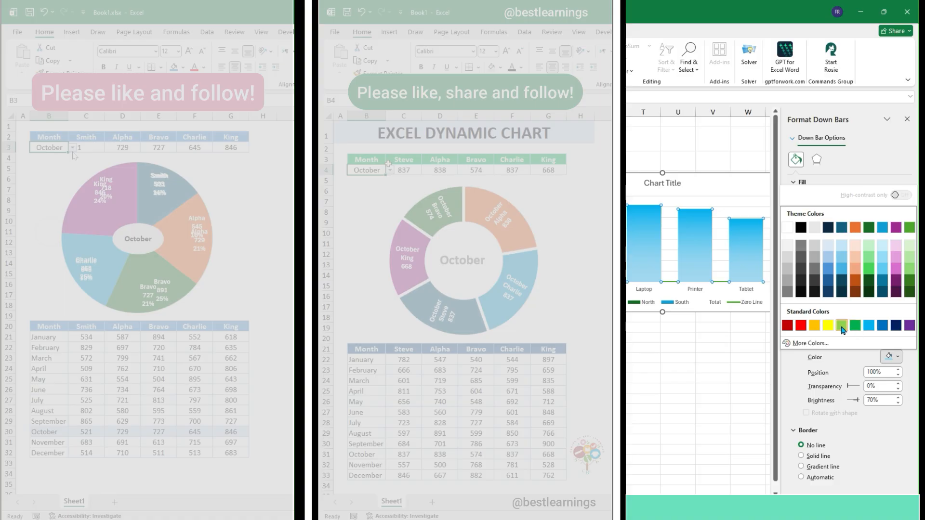
click(815, 326)
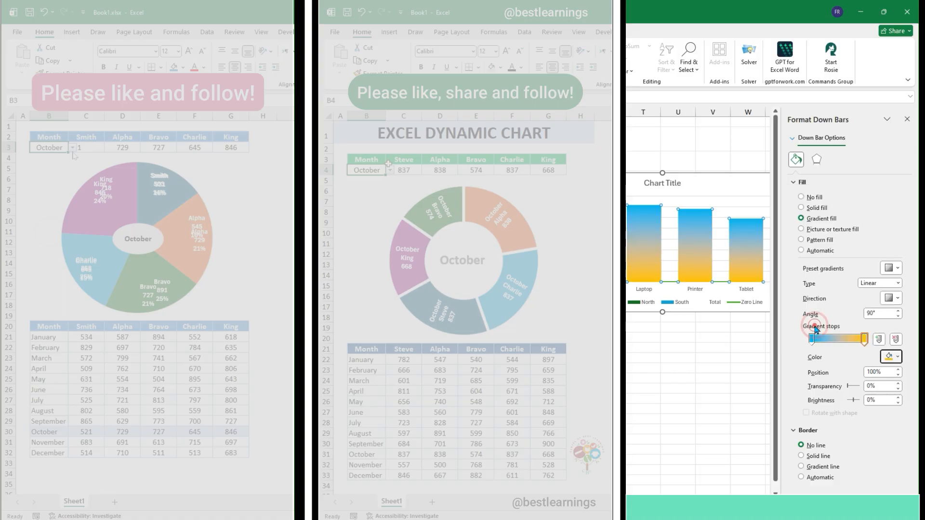
drag(857, 388, 867, 391)
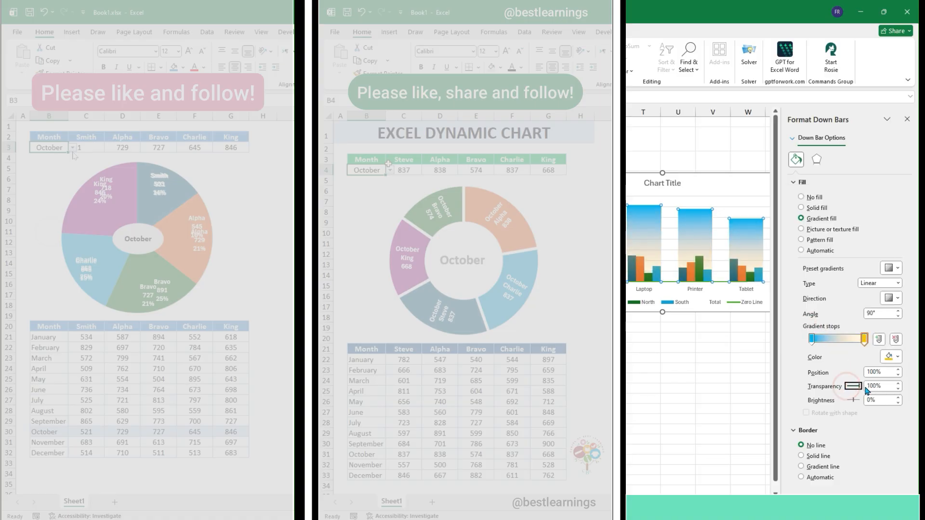
Format the Zero Line series with no line
click(721, 283)
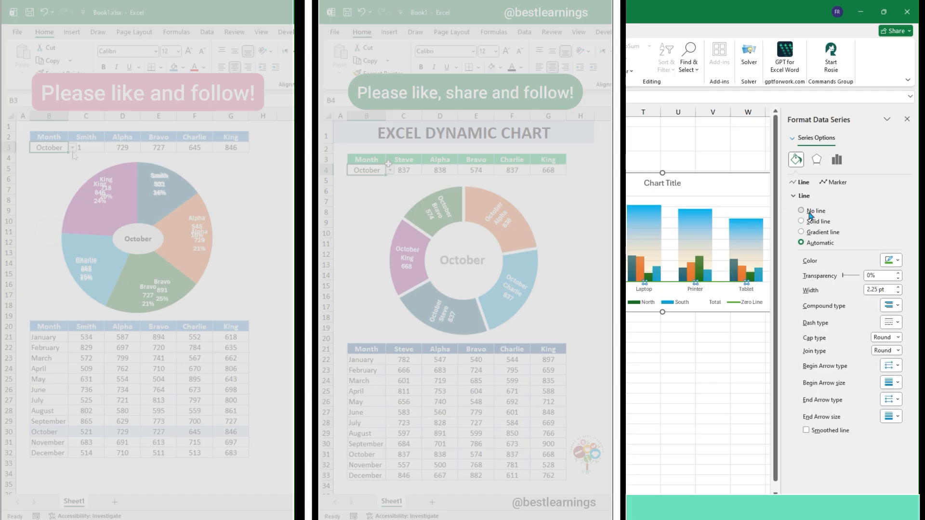
click(809, 213)
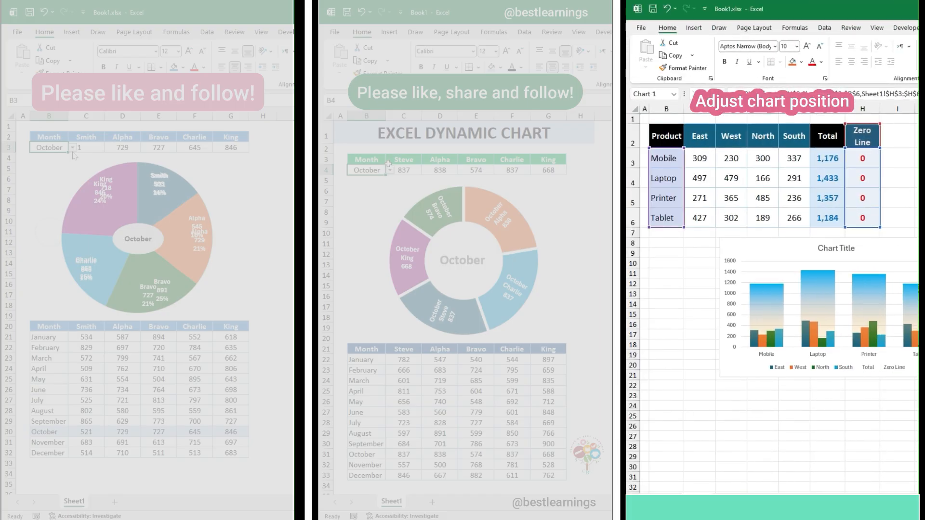
Place the chart directly below the table and resize it to span columns B to H and about rows 8 to 25
drag(897, 233, 850, 239)
drag(876, 310, 881, 310)
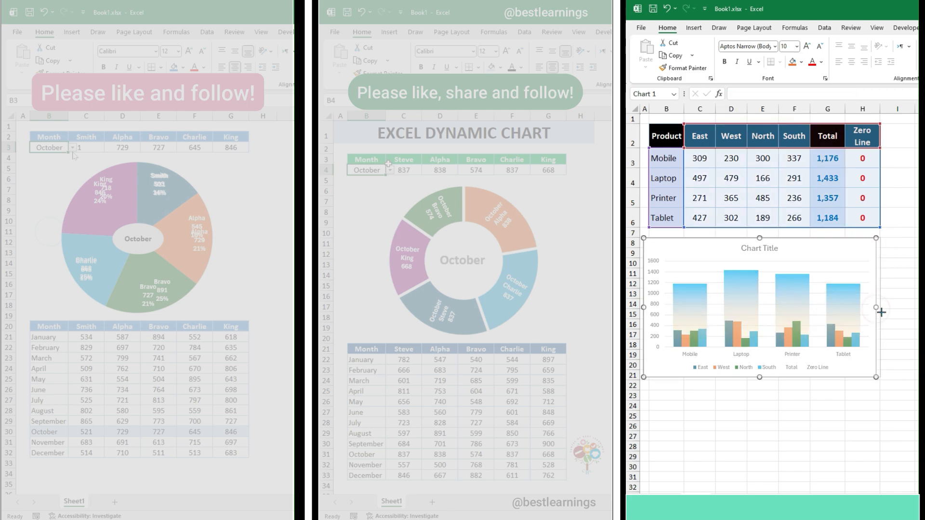
drag(761, 377, 762, 426)
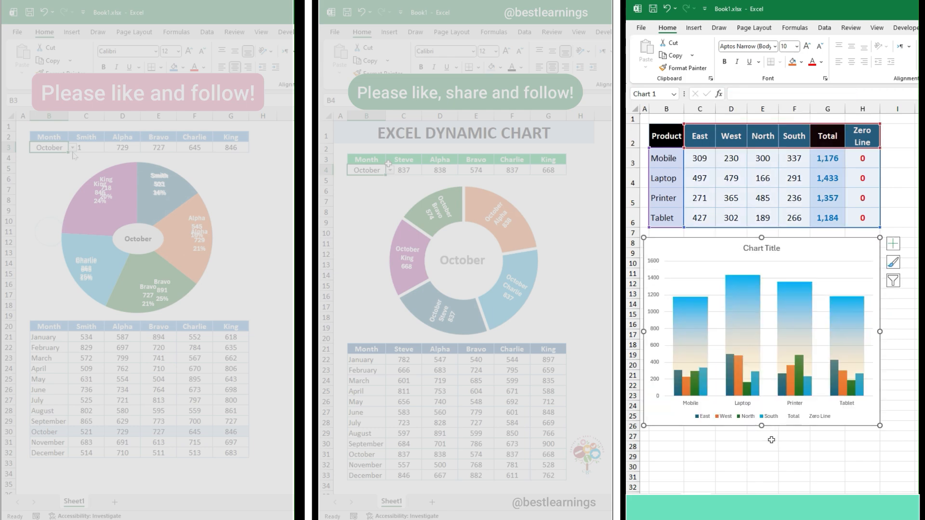
Remove the chart title and gridlines from the chart
click(893, 243)
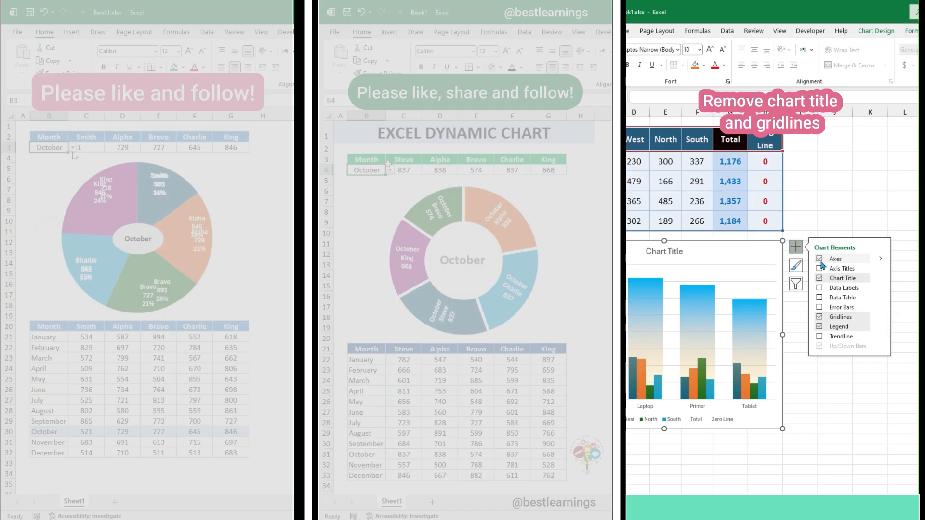
click(820, 317)
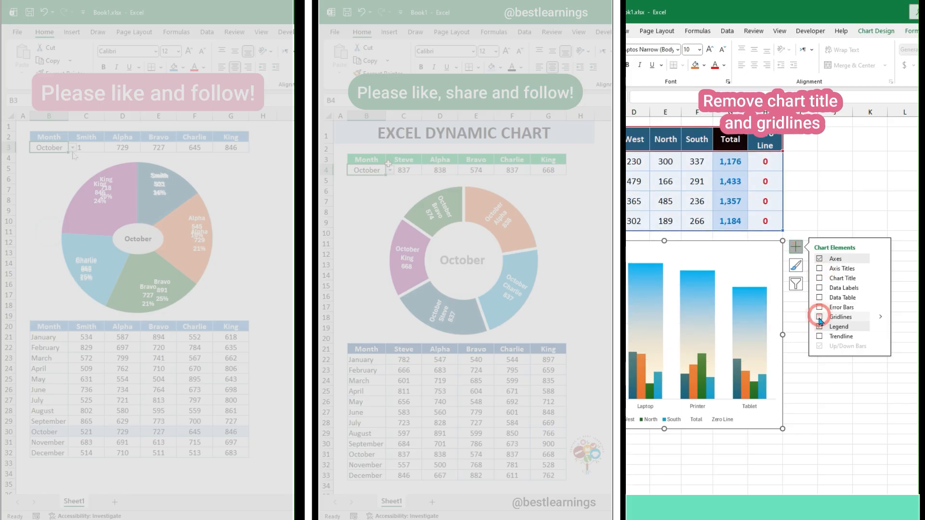
Delete the Total and Zero Line entries from the chart legend
click(696, 419)
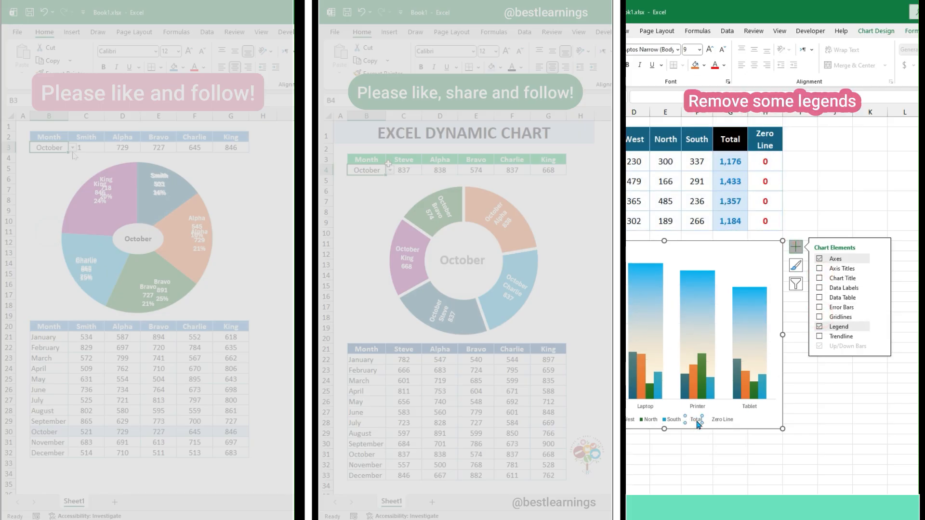
click(696, 420)
right_click(698, 420)
click(723, 301)
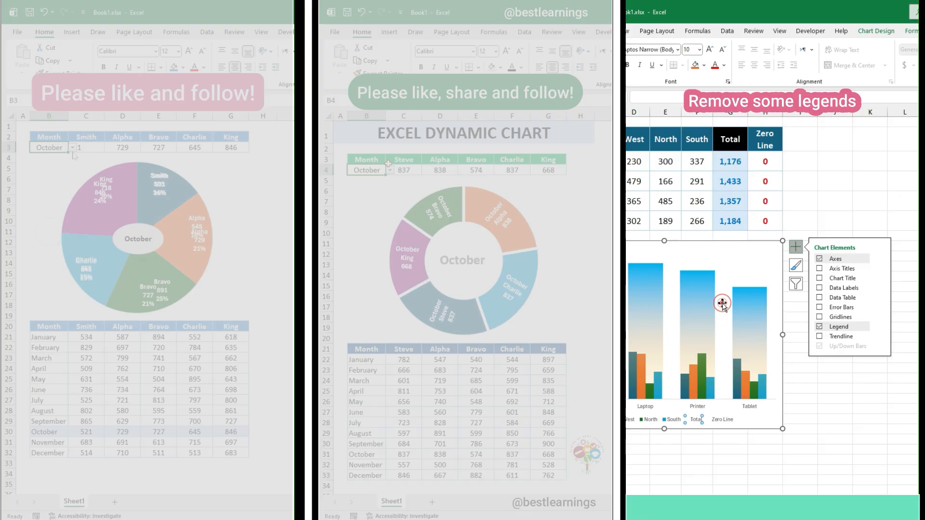
click(708, 420)
click(708, 421)
right_click(709, 421)
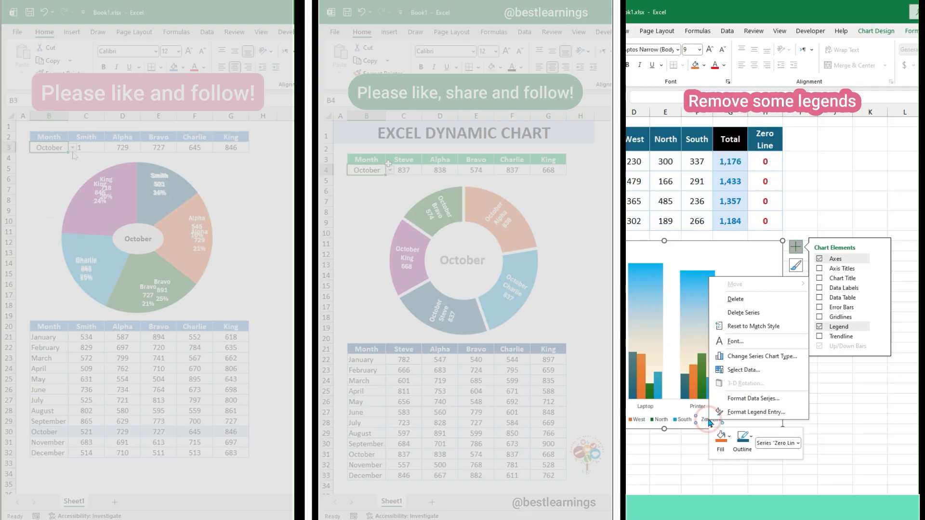
click(724, 300)
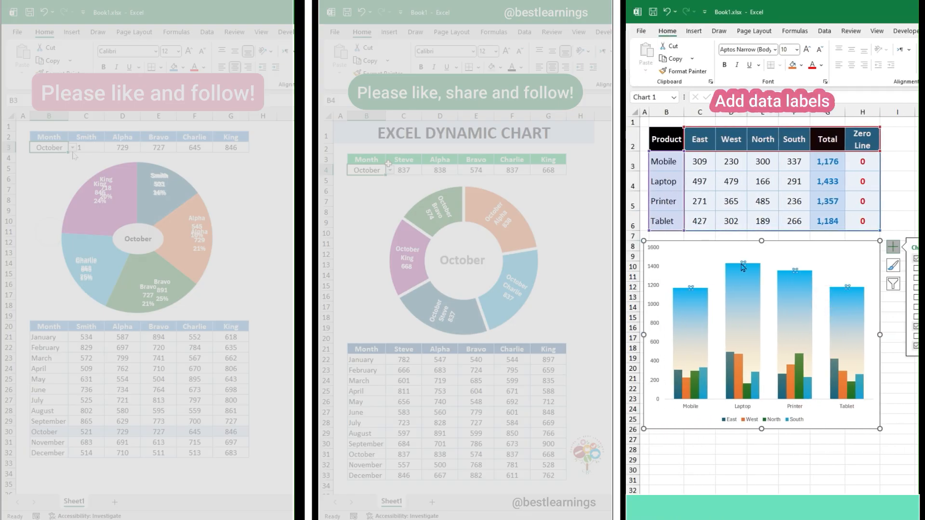
Add data labels above the points of the Total series
click(741, 263)
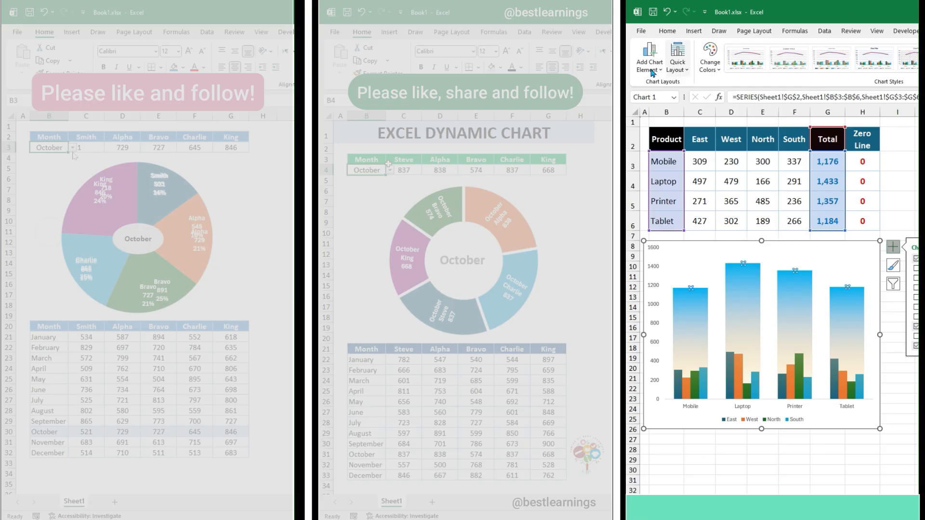
click(656, 70)
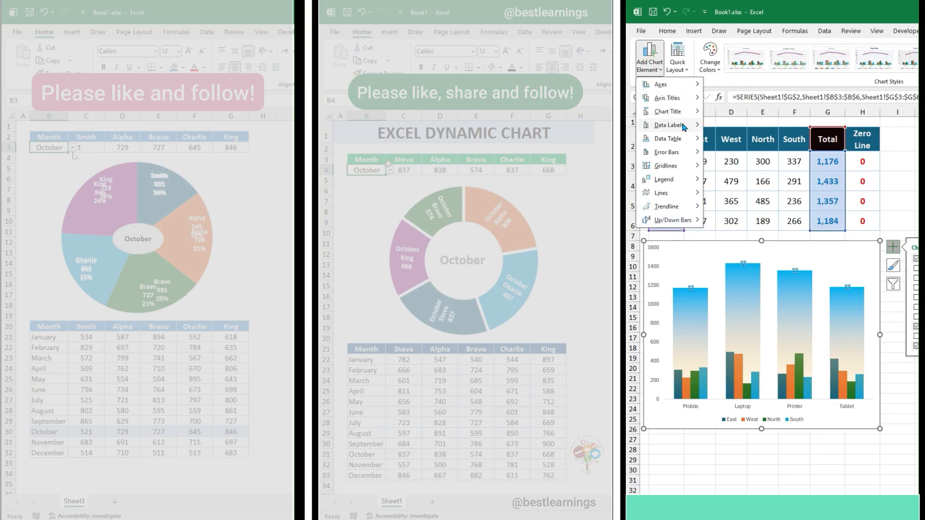
mouse_move(670, 125)
click(741, 224)
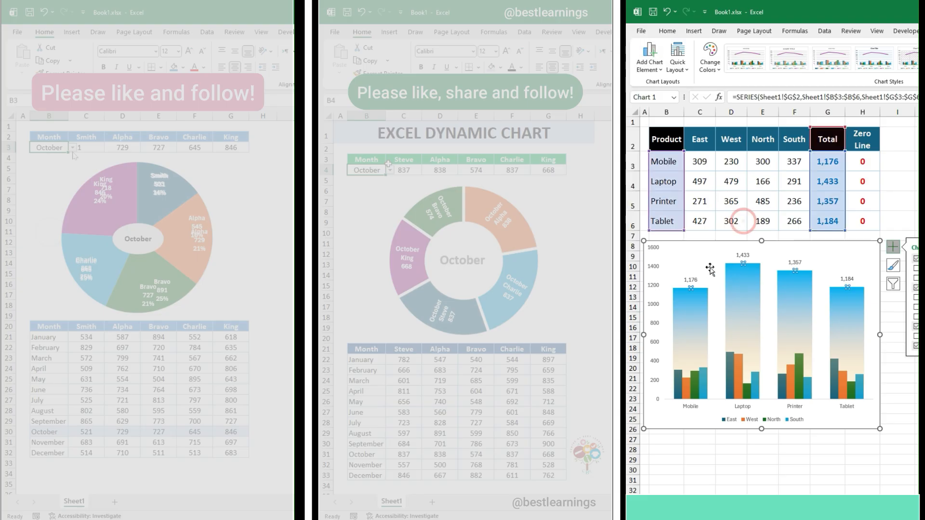
Change the shape of the Total data labels to a rounded rectangle
click(693, 284)
right_click(692, 284)
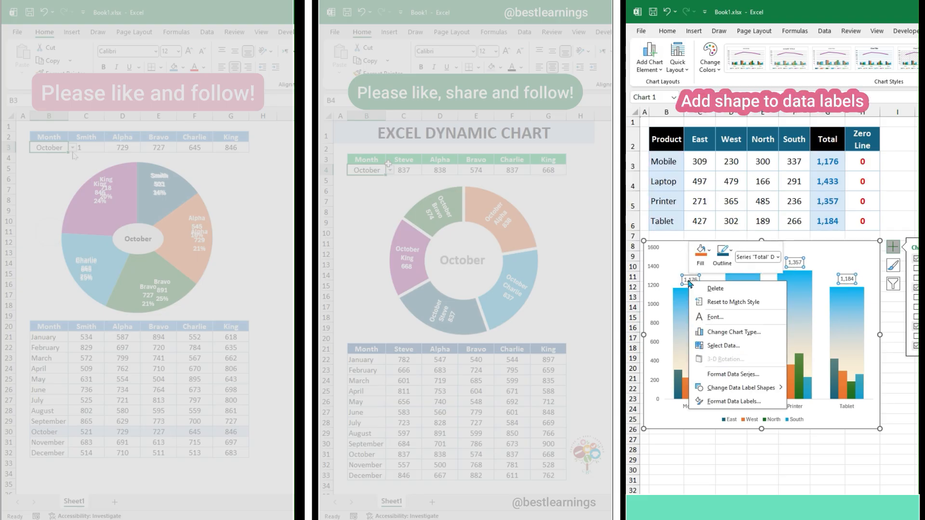
mouse_move(773, 388)
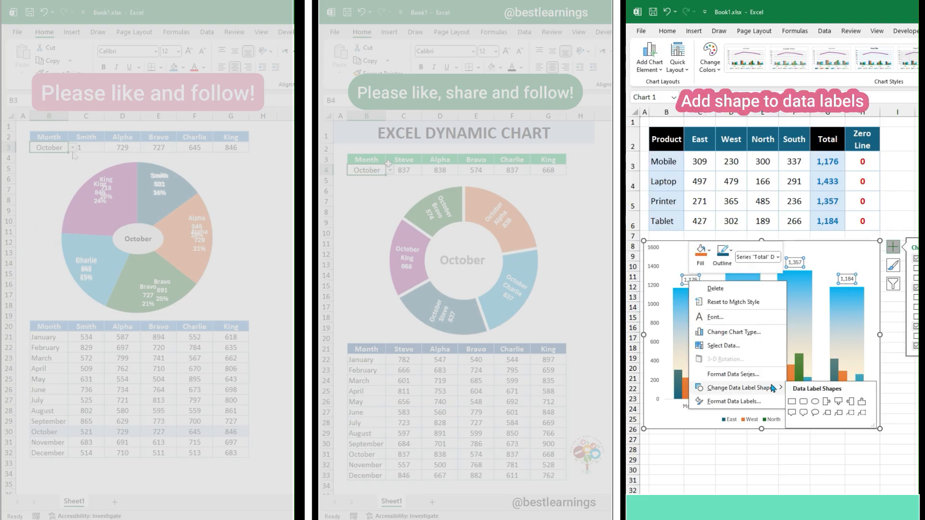
click(805, 403)
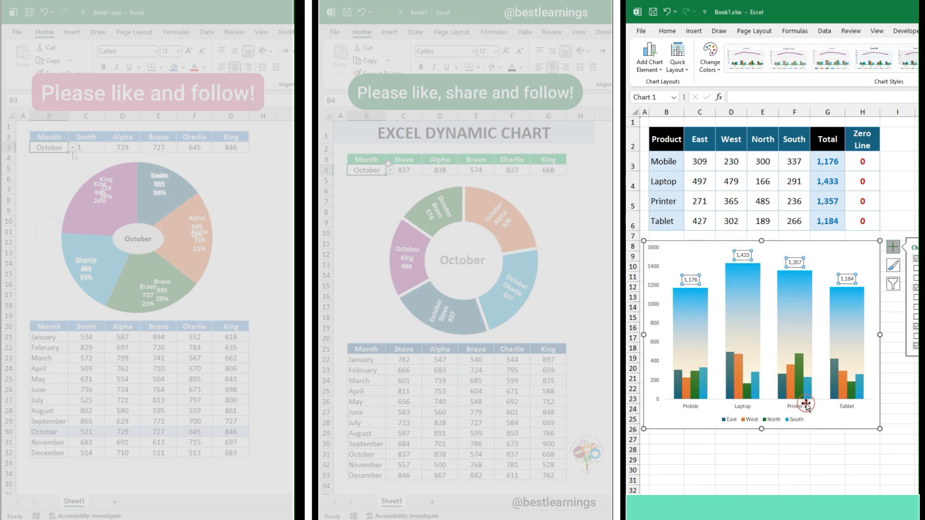
Give the Total data labels a dark blue fill with white, bold text
click(667, 30)
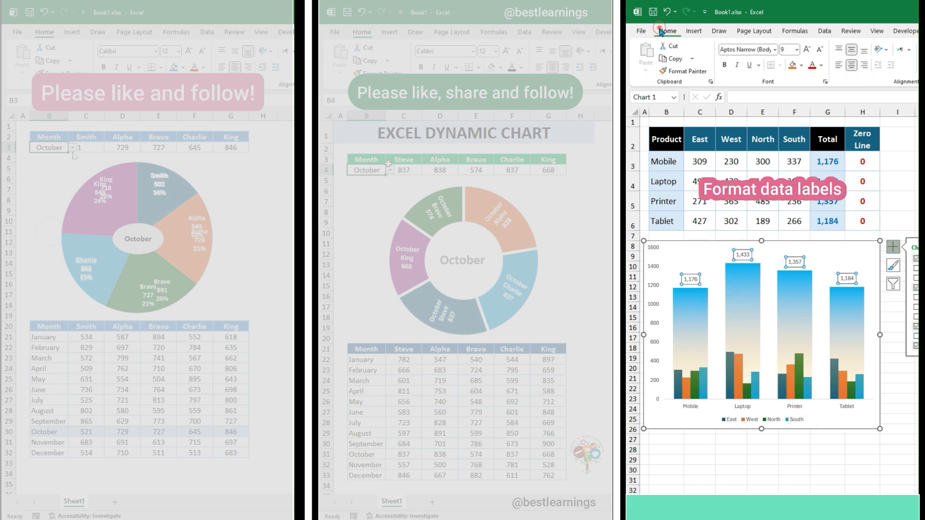
click(802, 66)
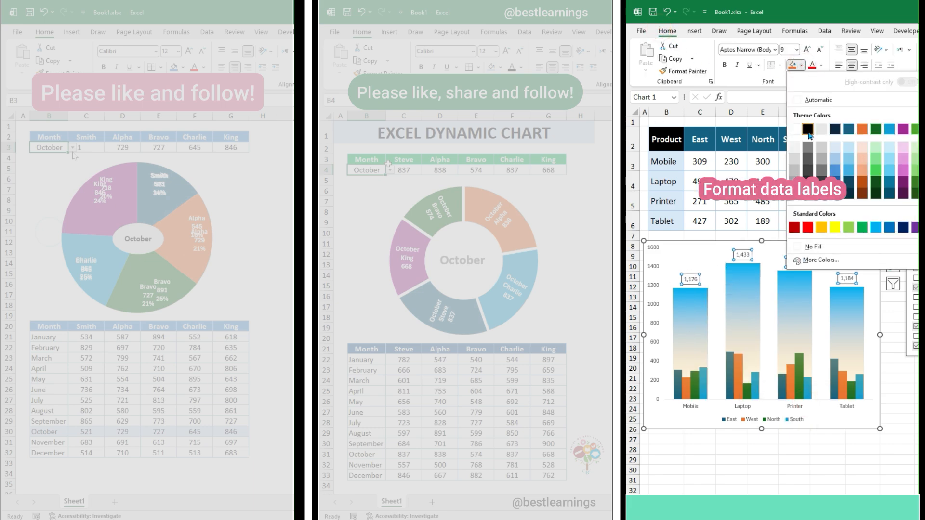
click(835, 131)
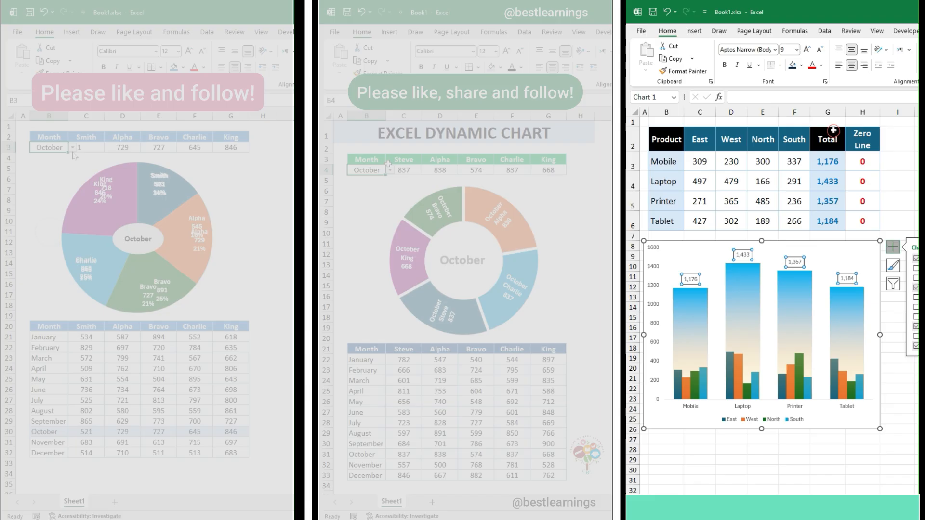
click(824, 67)
click(812, 127)
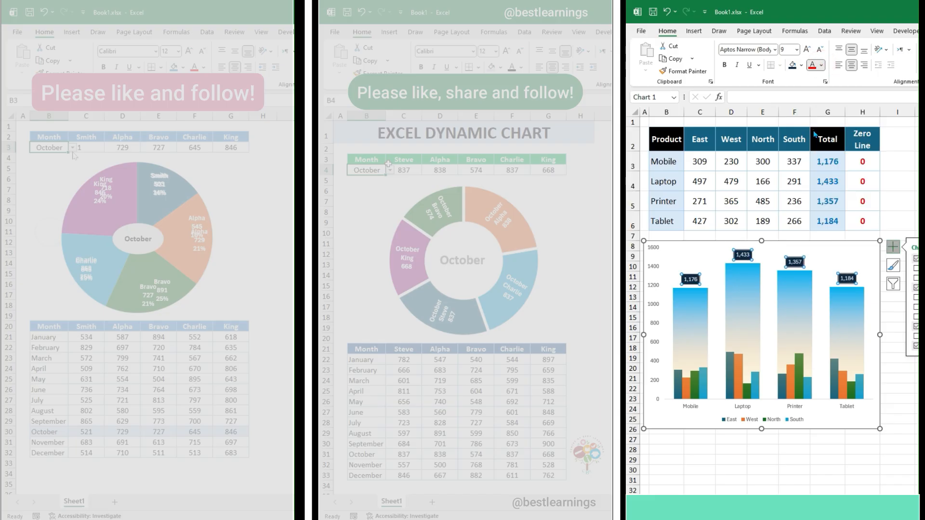
click(725, 66)
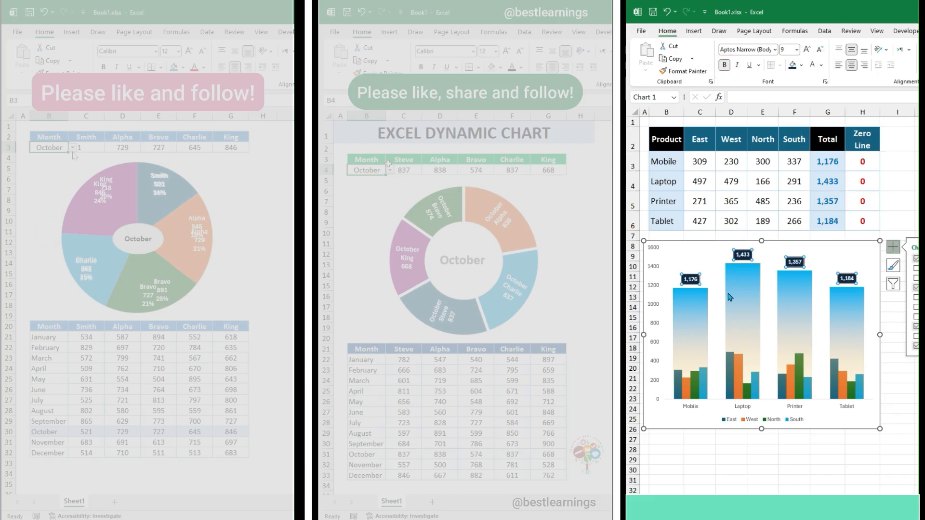
Enlarge the legend font to 10.5 and make the legend and vertical axis labels bold
click(793, 421)
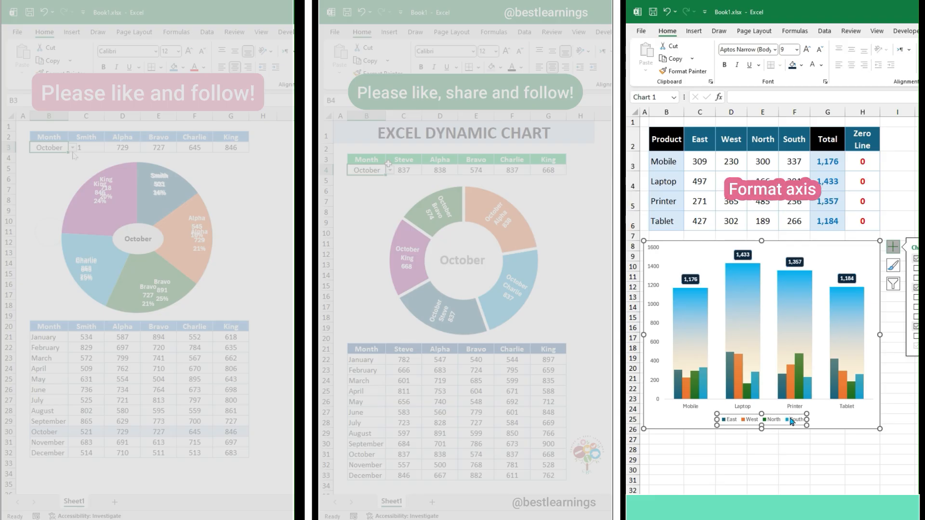
click(807, 50)
click(807, 50)
click(725, 65)
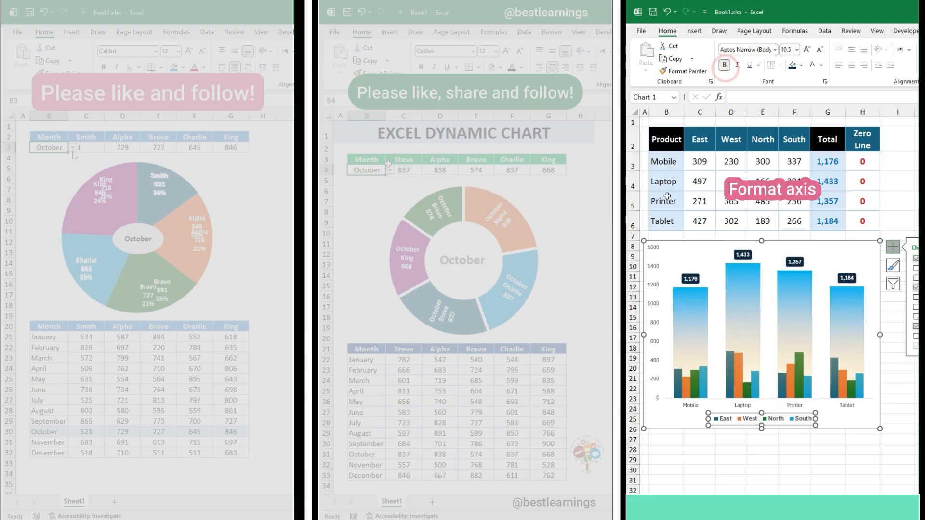
click(654, 269)
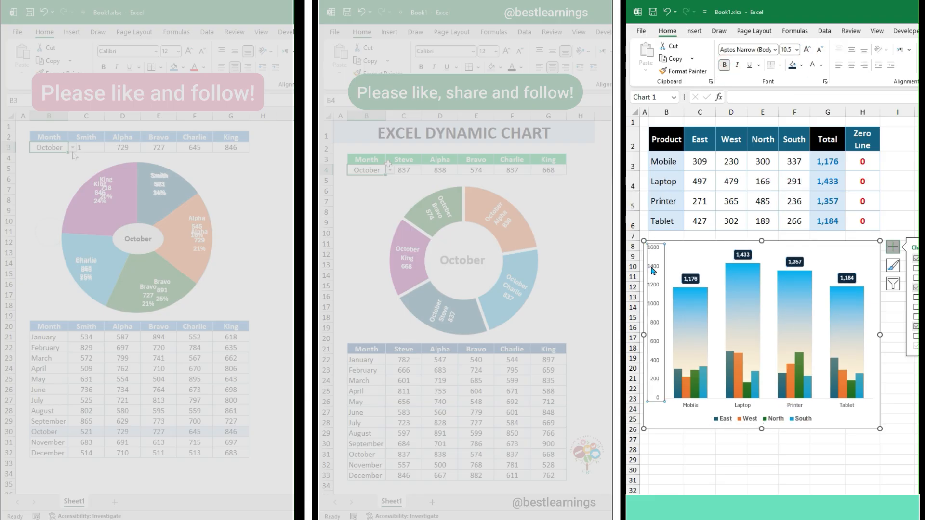
click(724, 65)
Remove the outline of the chart area
click(686, 241)
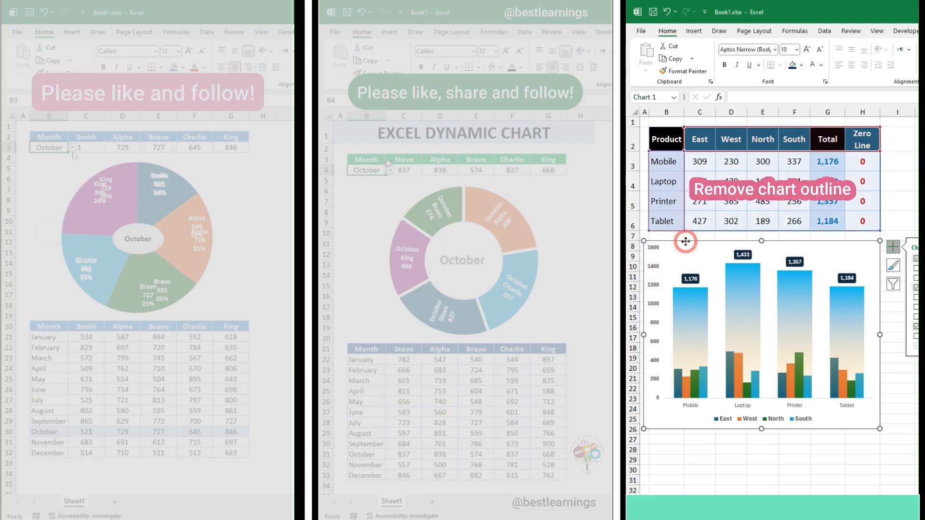
right_click(686, 241)
click(720, 198)
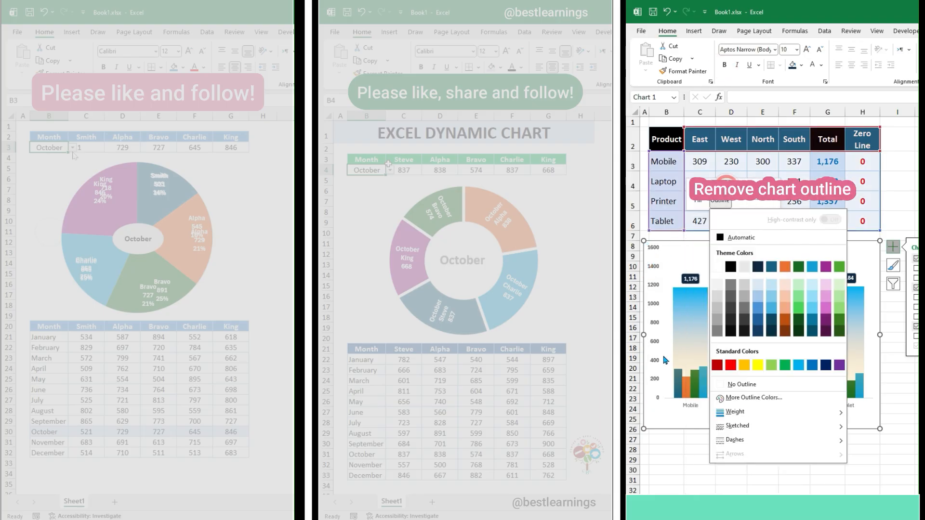
click(723, 406)
Apply a shadow shape effect to the chart area
click(818, 31)
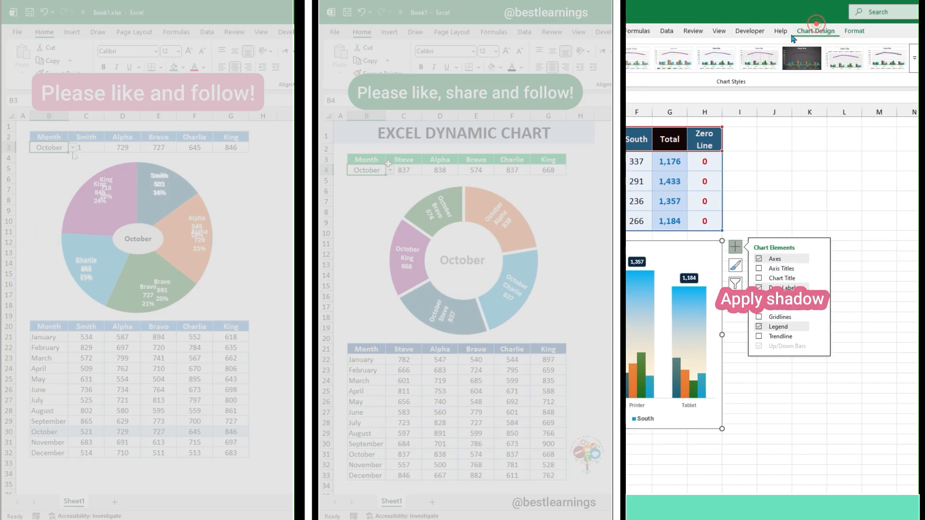
click(732, 32)
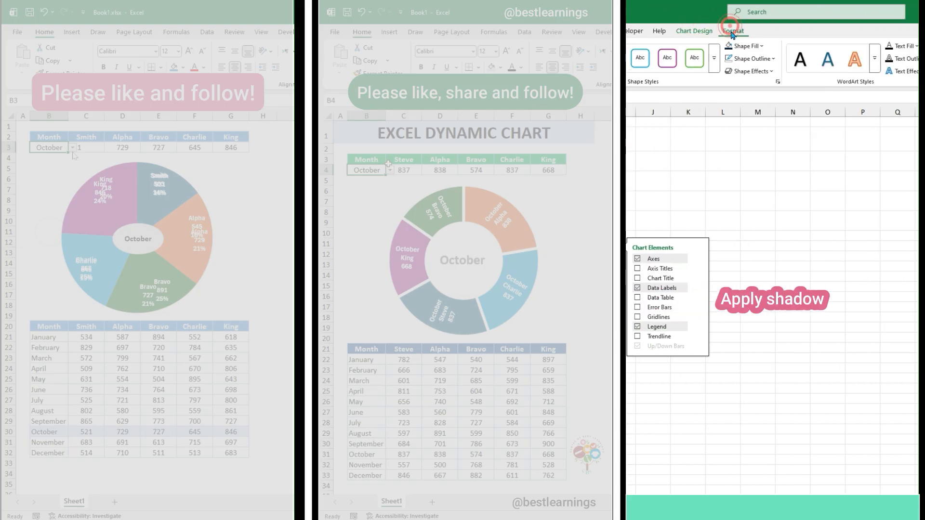
click(771, 71)
mouse_move(784, 116)
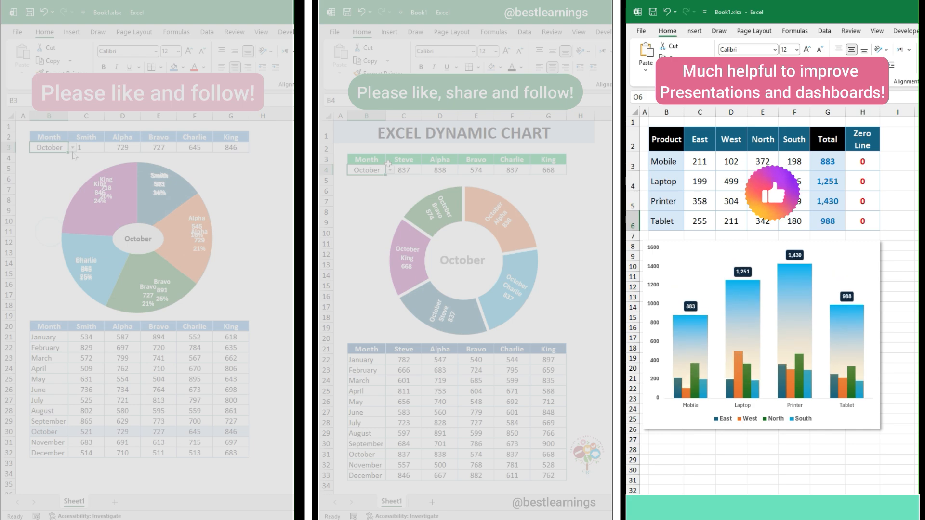
Recalculate the worksheet several times to regenerate the product figures and test the chart with different values
key(F9)
key(F9)
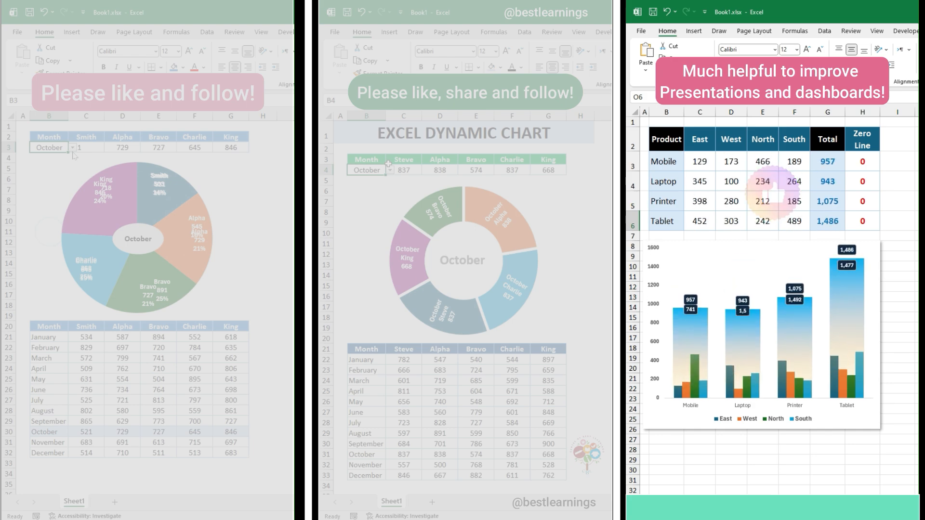
key(F9)
key(F9)
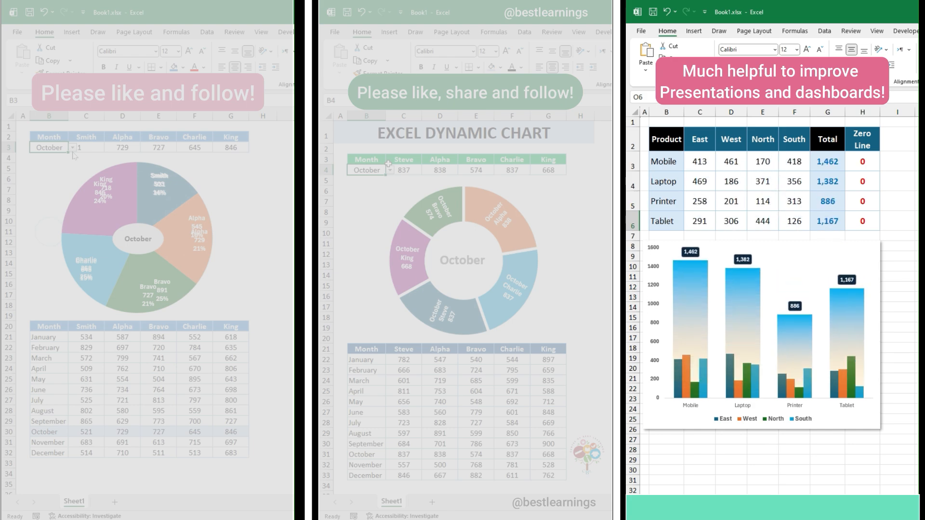
key(F9)
key(F9)
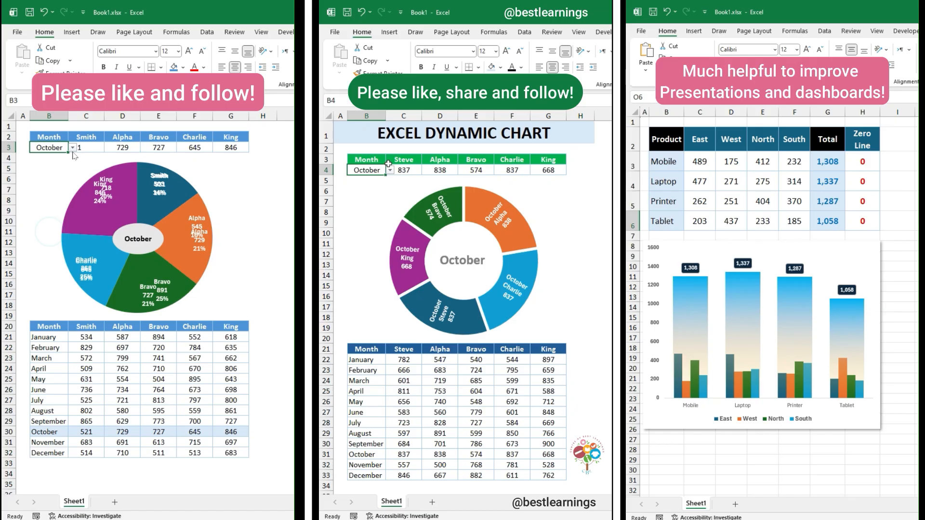